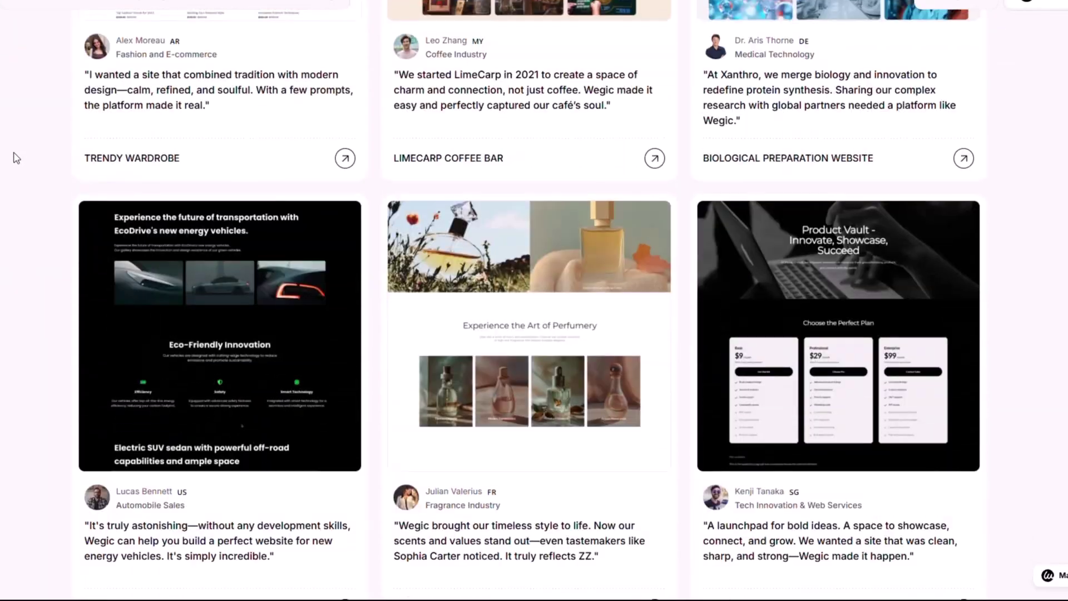
scroll(14, 158, down, 5)
scroll(13, 158, down, 5)
scroll(13, 158, down, 5)
scroll(14, 158, down, 5)
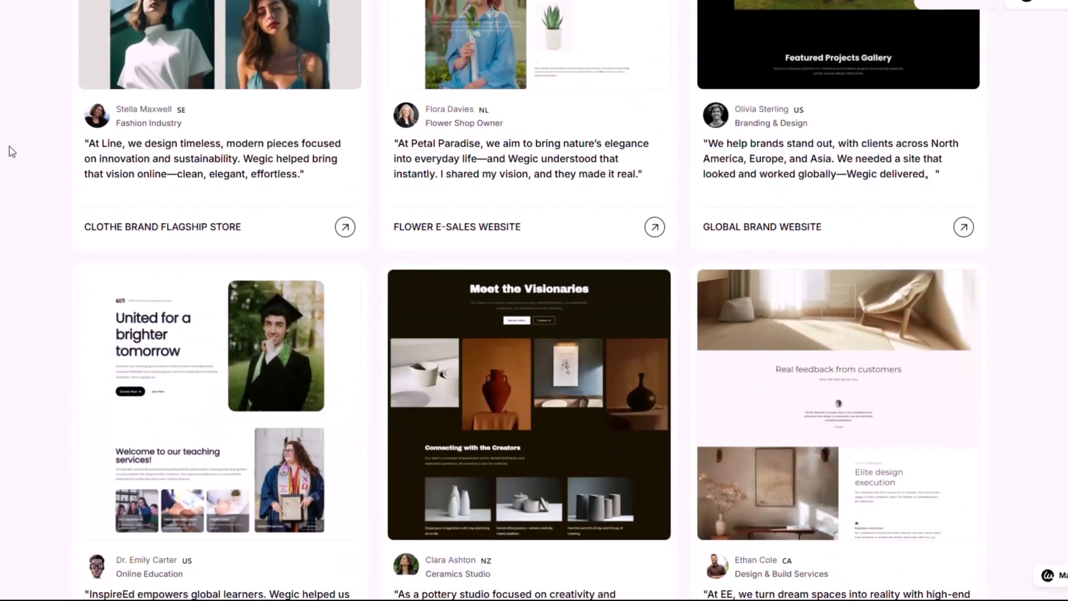
scroll(13, 158, down, 5)
scroll(12, 156, down, 5)
scroll(12, 156, down, 5)
scroll(12, 156, down, 5)
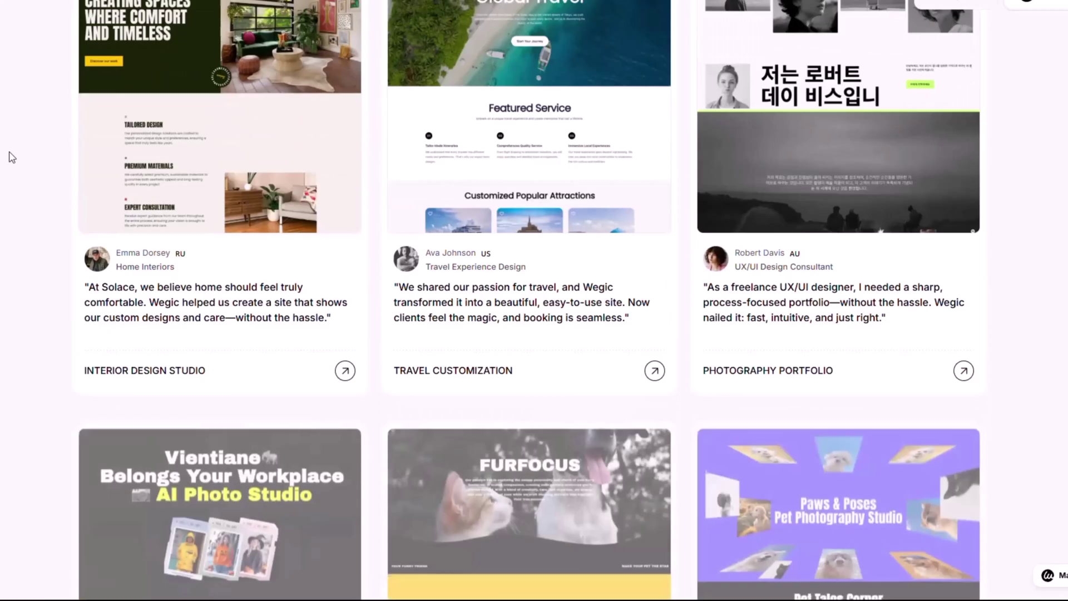
scroll(12, 156, down, 5)
scroll(11, 157, down, 5)
scroll(13, 156, down, 5)
scroll(12, 156, down, 5)
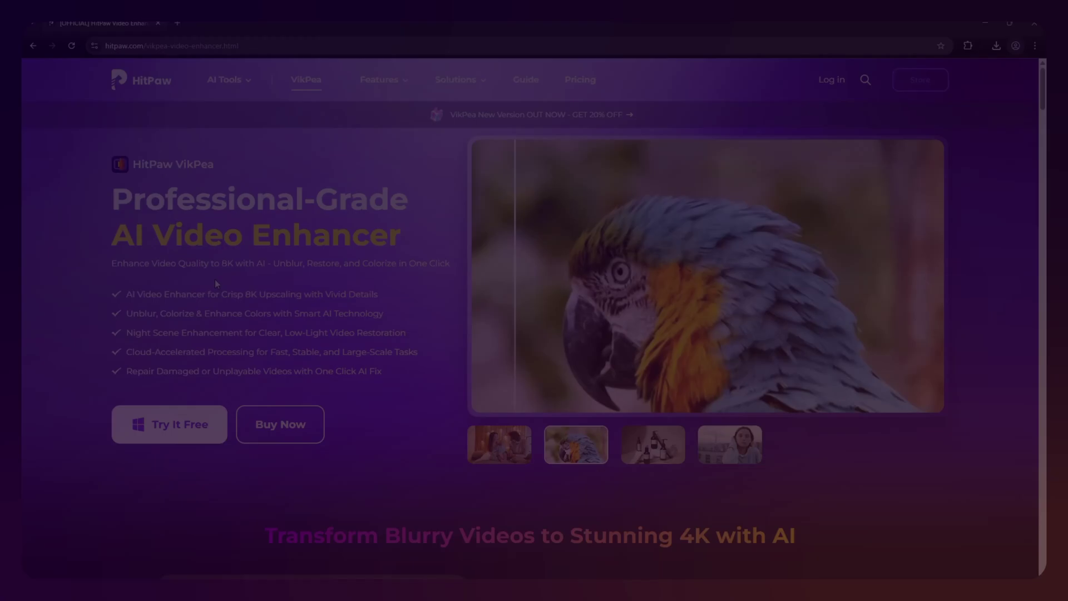
Scroll through the VikPea video enhancer page's 4K upscaling and cloud-processing sections
drag(133, 165, 159, 163)
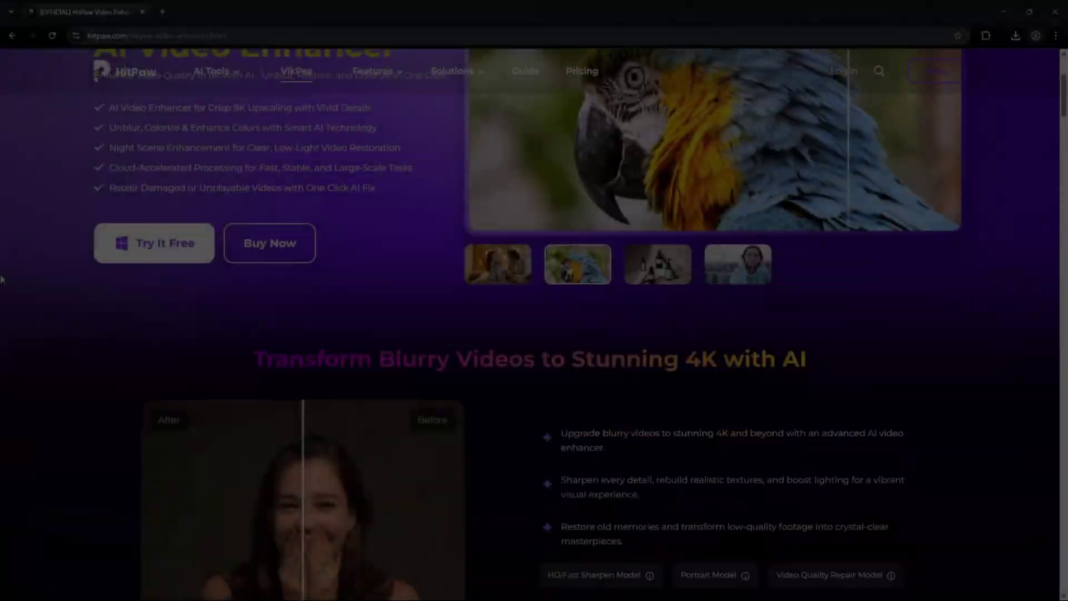
scroll(3, 278, down, 3)
scroll(2, 278, down, 1)
scroll(2, 277, up, 1)
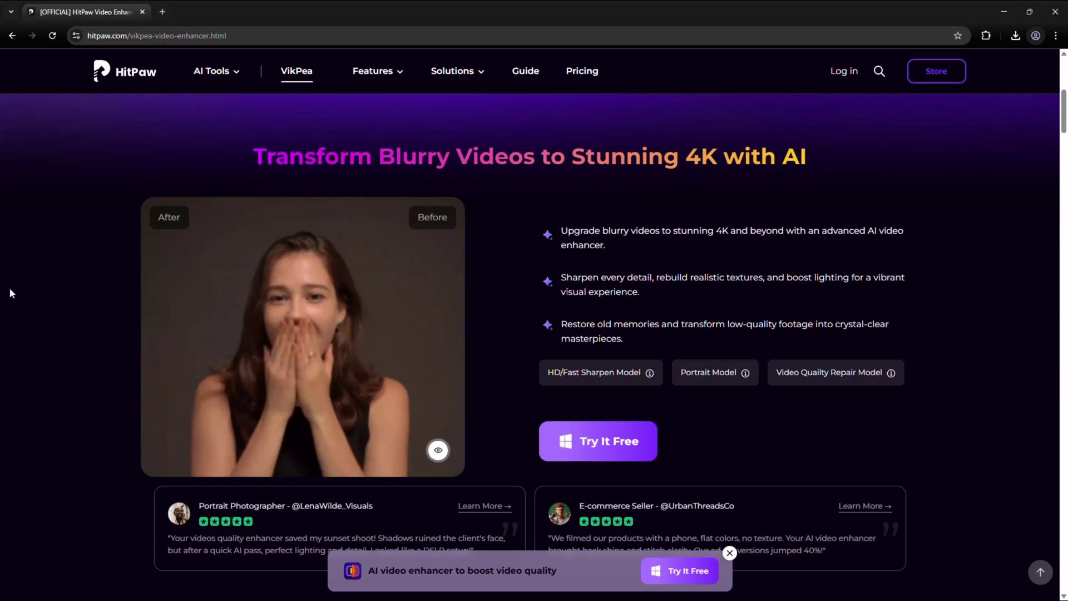
scroll(13, 286, down, 3)
scroll(13, 286, down, 3)
scroll(12, 287, down, 2)
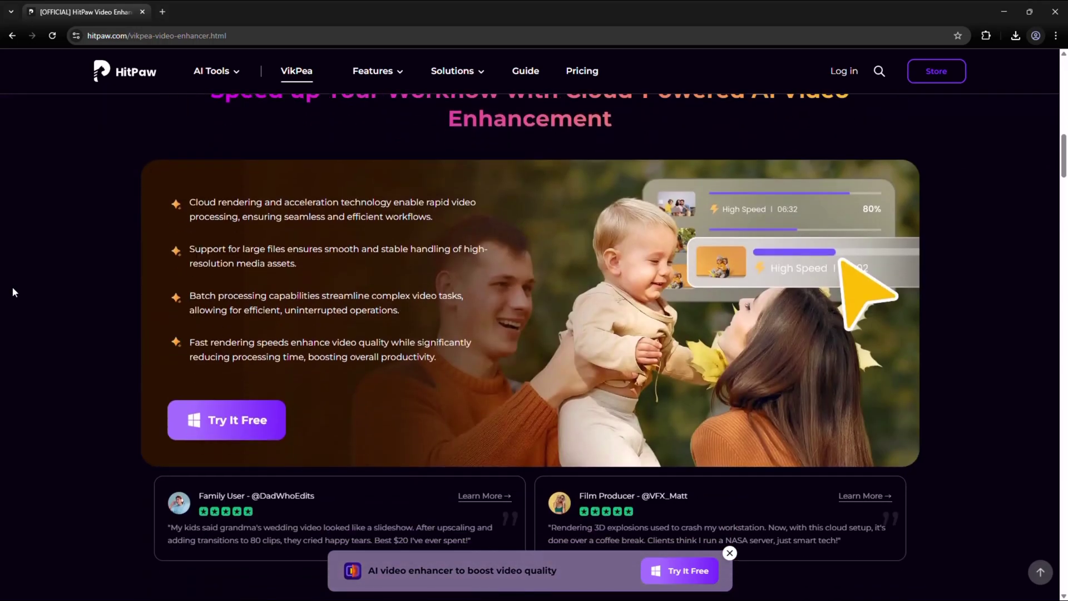
scroll(12, 286, down, 3)
scroll(12, 286, down, 3)
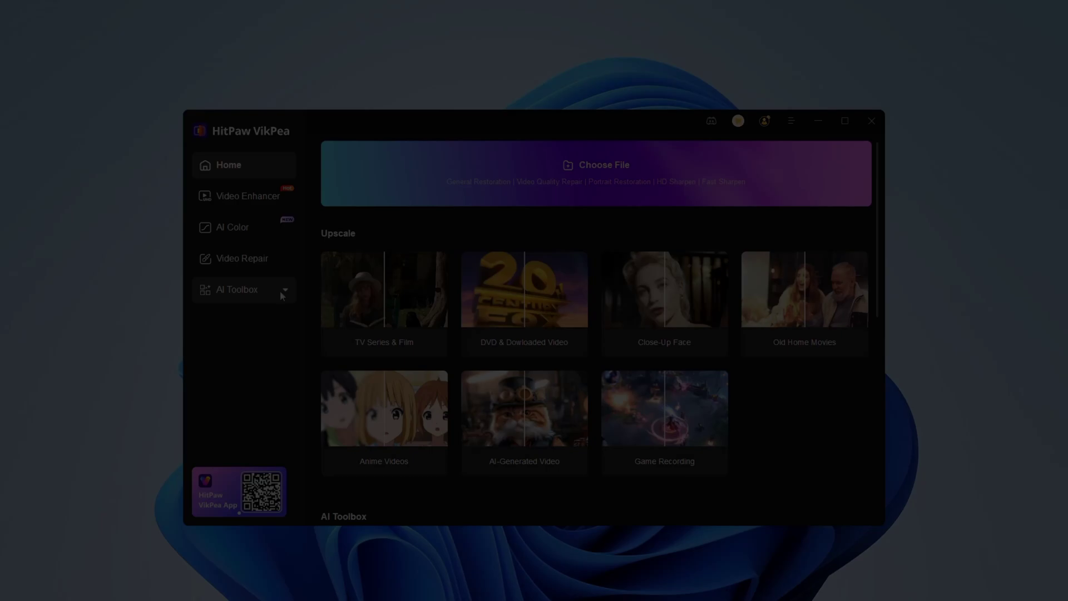
Import low quality.mp4 into Video Enhancer and select AI Pilot in the Resolution options
click(283, 290)
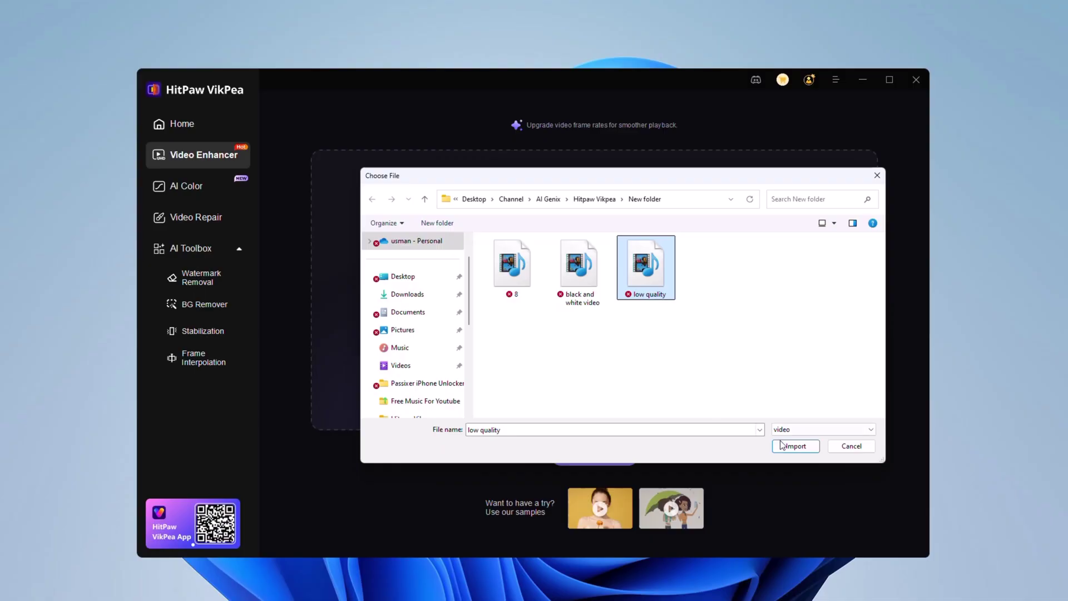
click(796, 447)
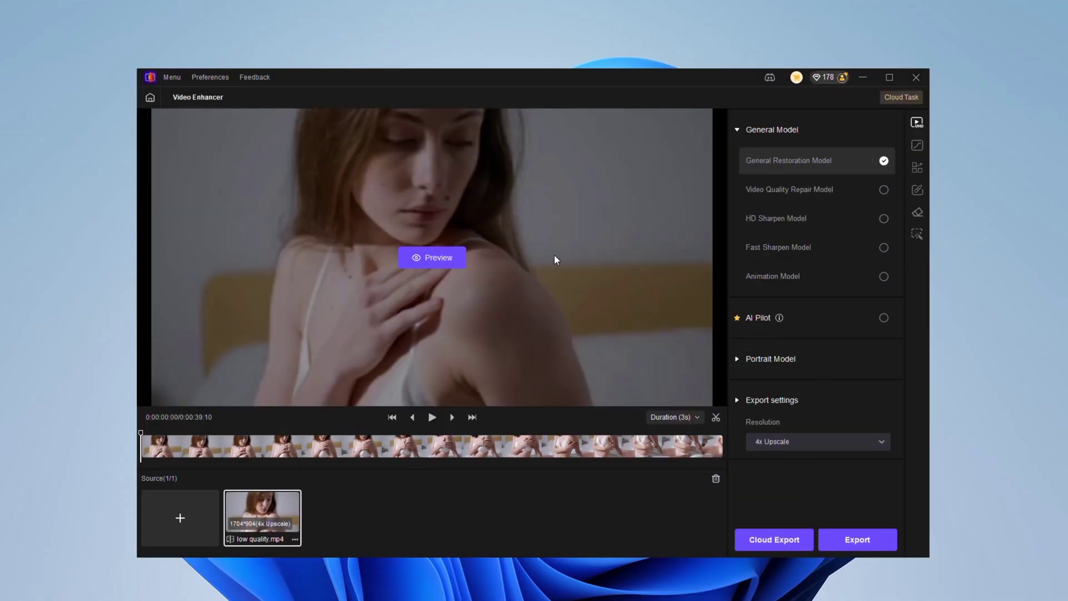
click(819, 441)
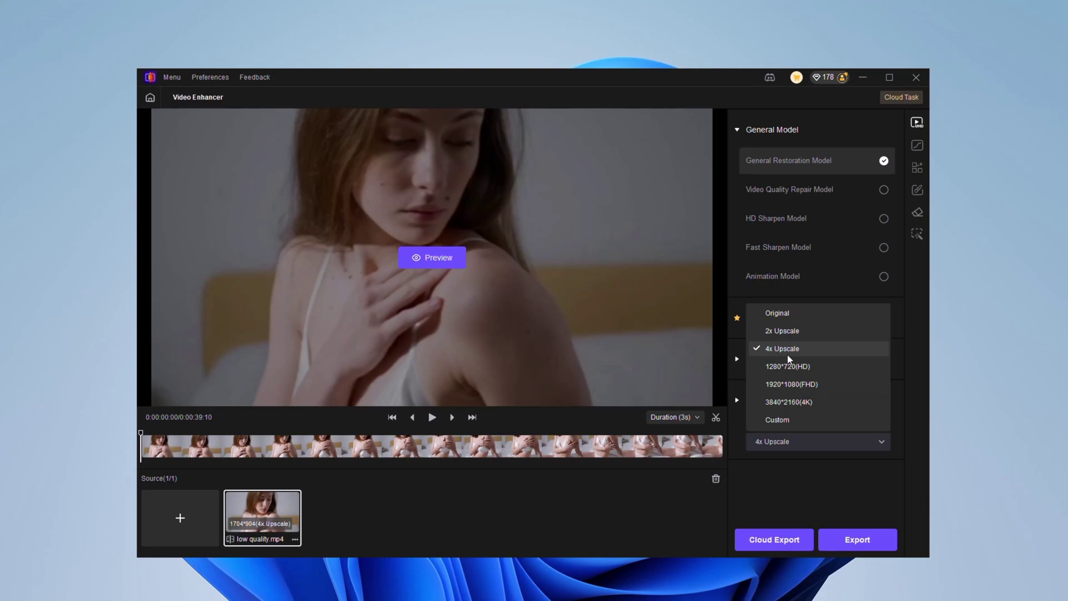
click(885, 318)
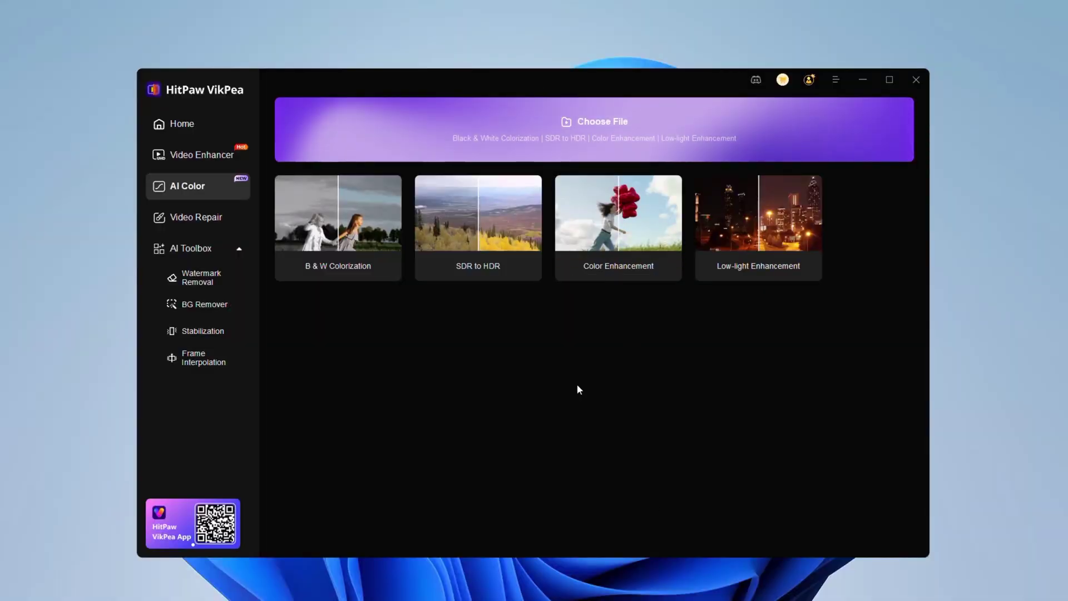
Colorize the black and white video with Colorize Model and play its before-and-after preview
click(340, 221)
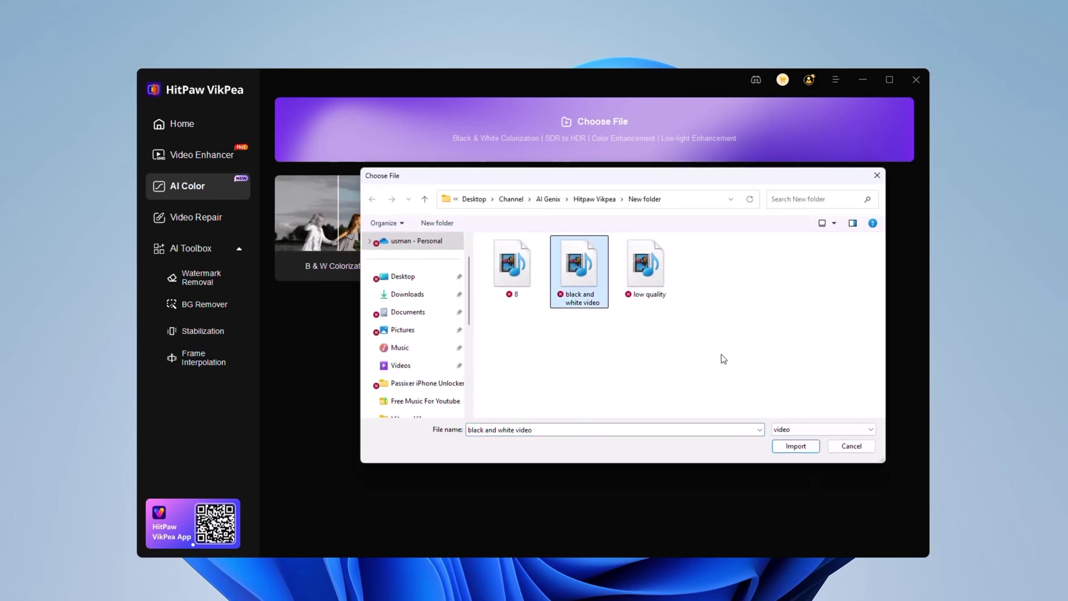
click(796, 446)
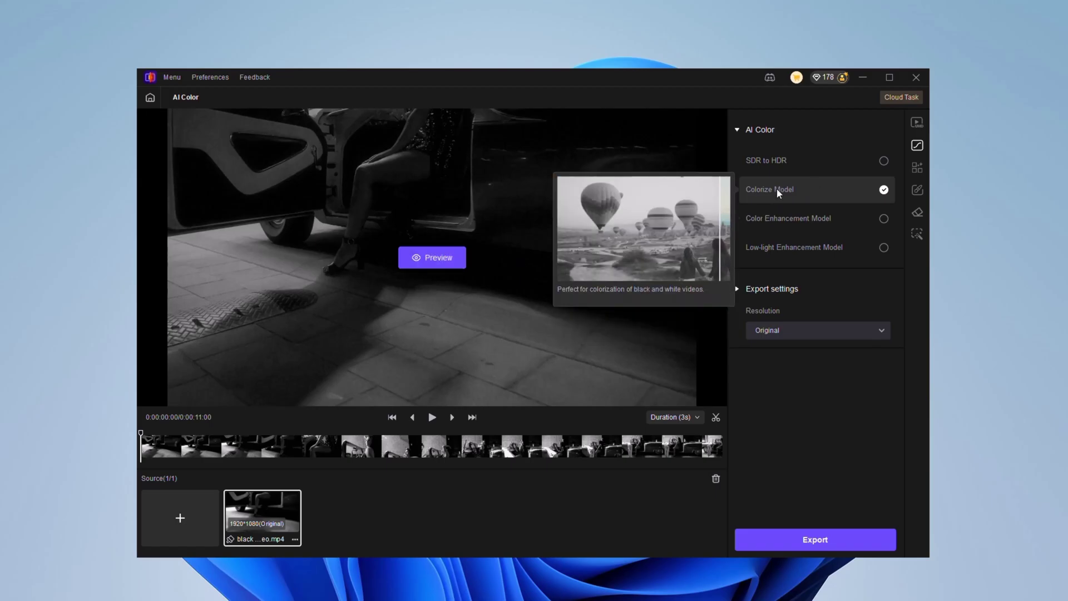
click(437, 255)
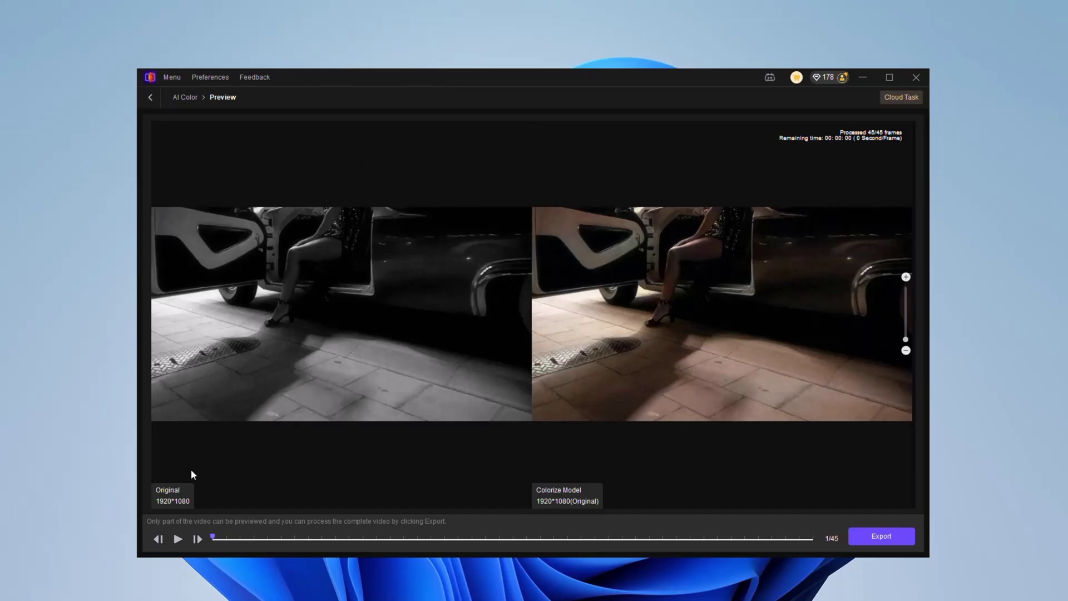
click(178, 539)
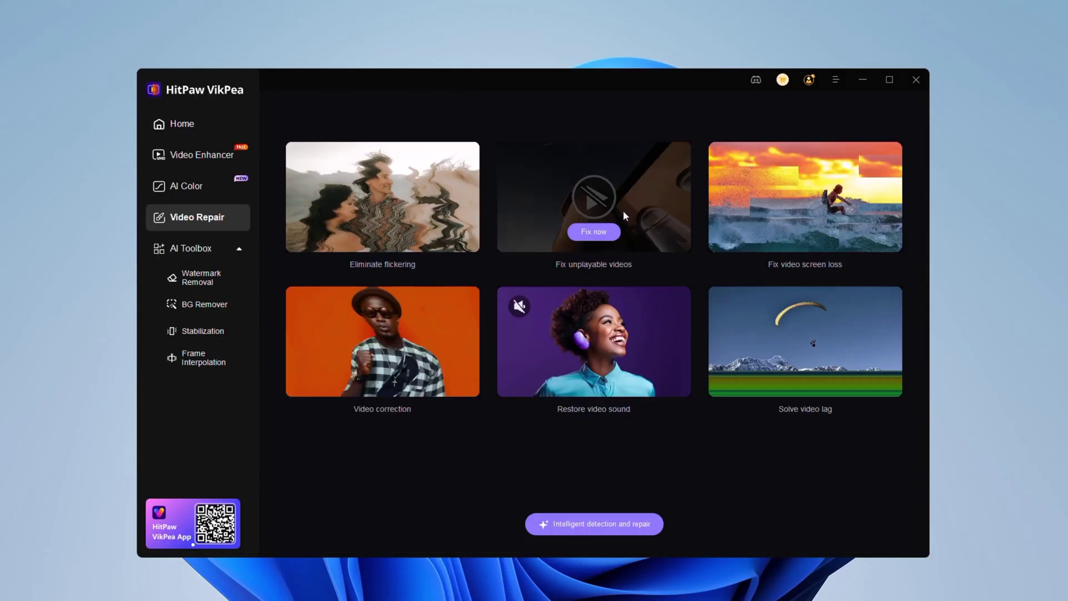
Import the unplay video into Video Repair's Fix unplayable videos tool
click(623, 211)
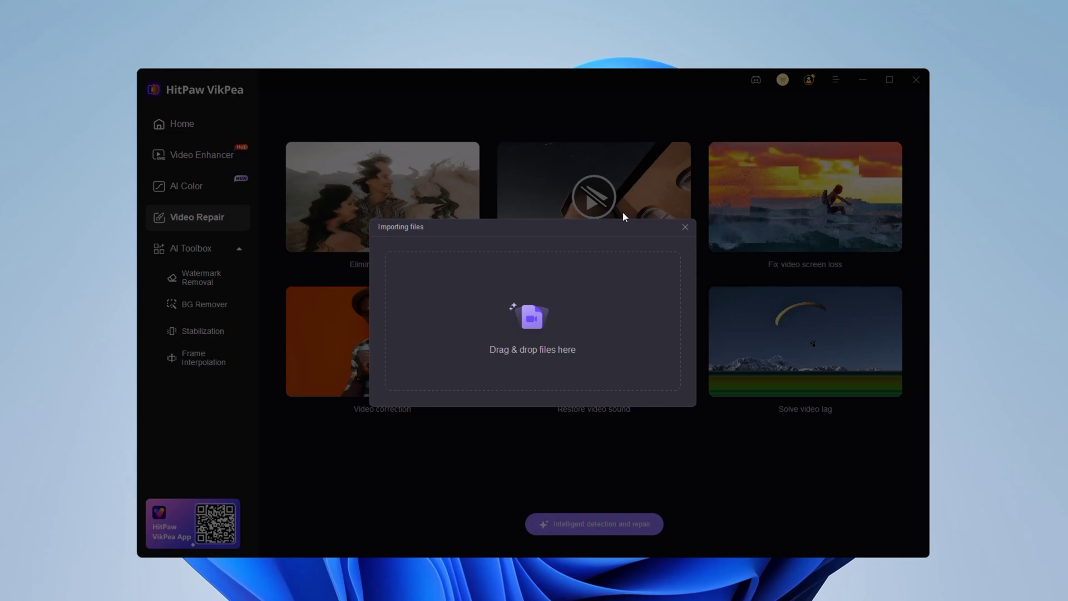
click(552, 320)
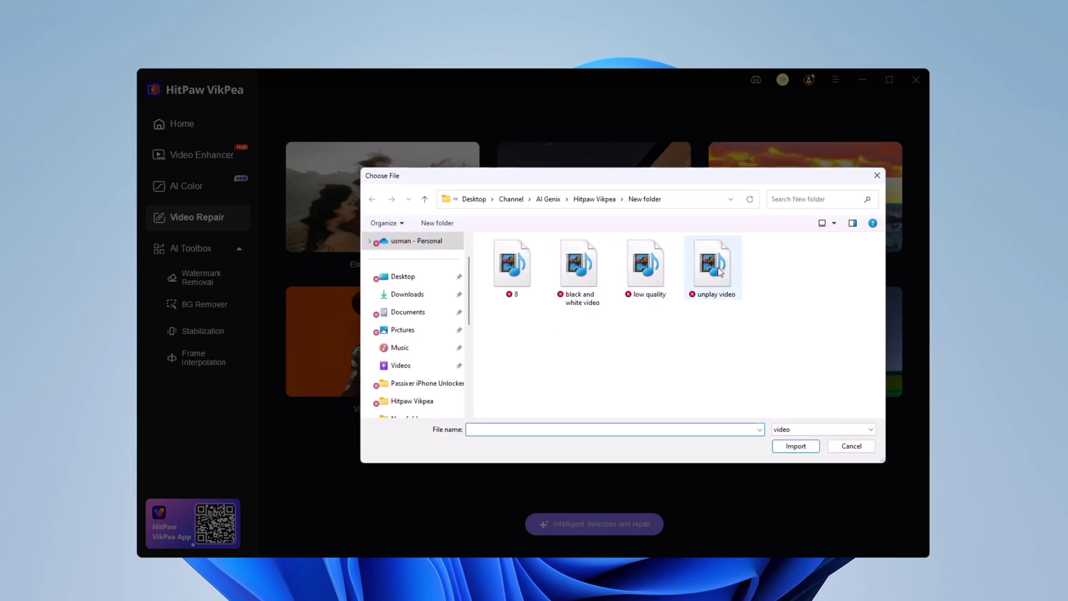
click(797, 446)
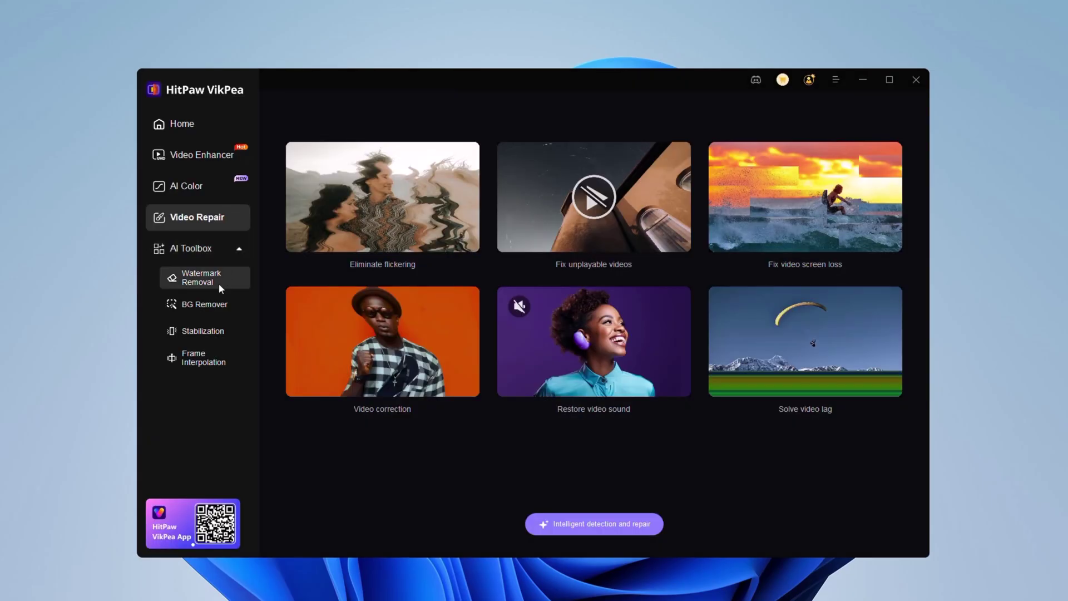
Preview the background-removed clip with classroom, winter, desert, then beach backdrops
click(219, 307)
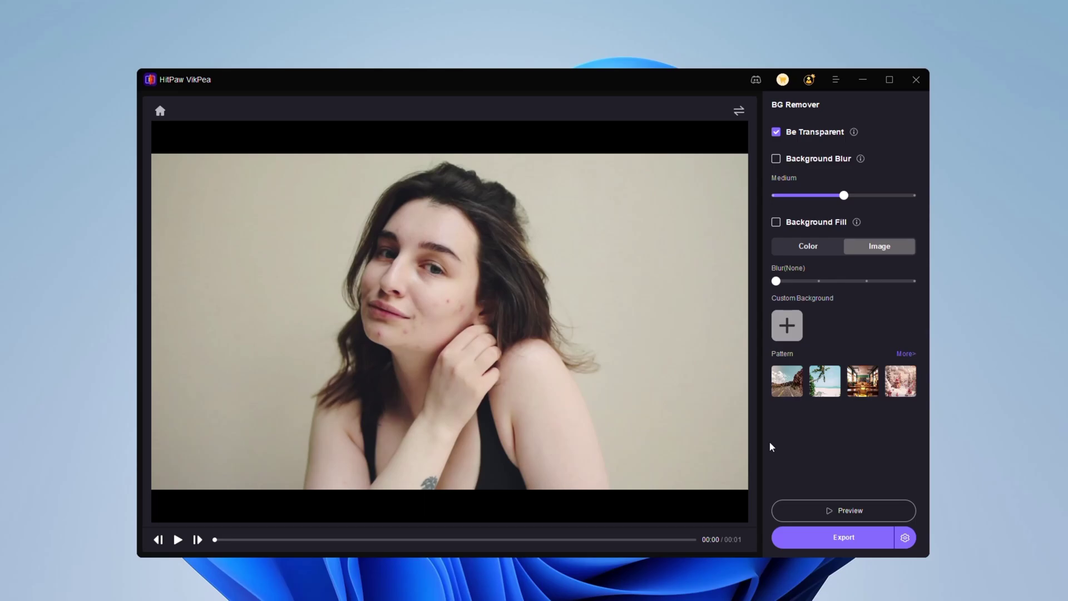
click(852, 511)
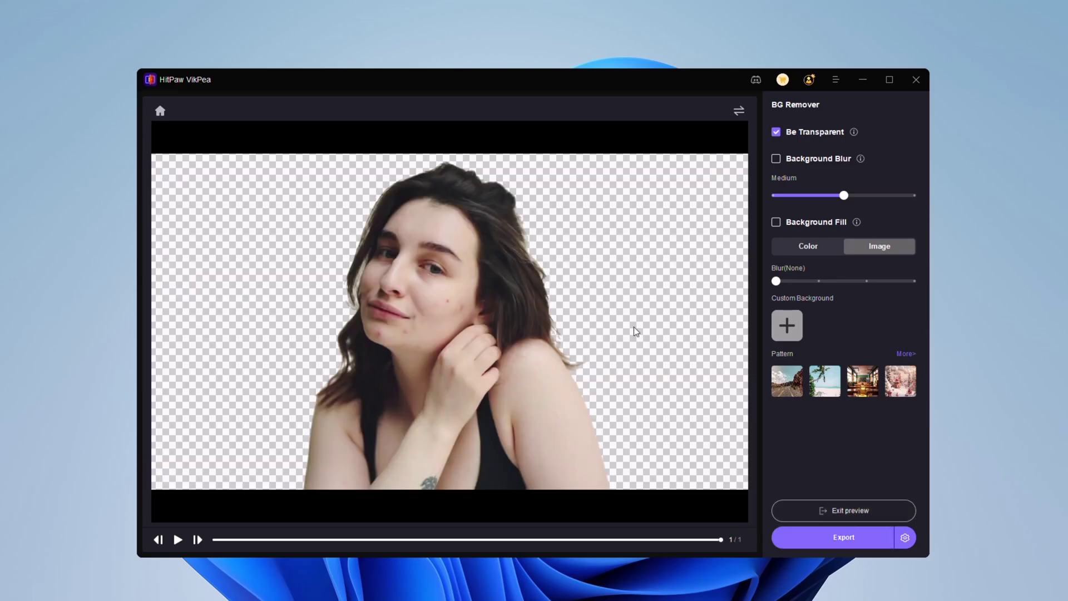
click(862, 381)
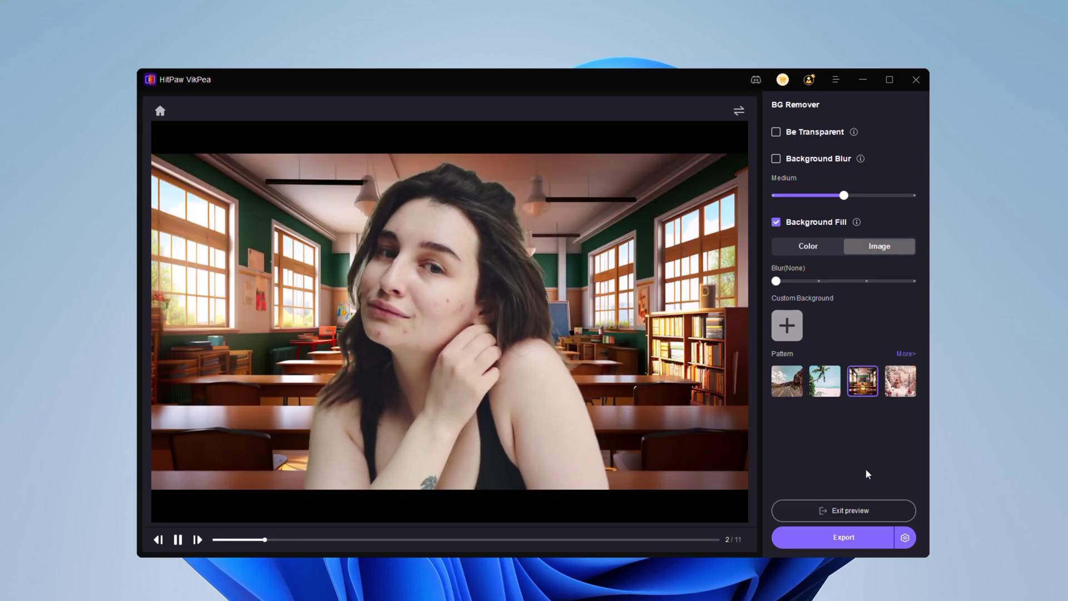
click(901, 382)
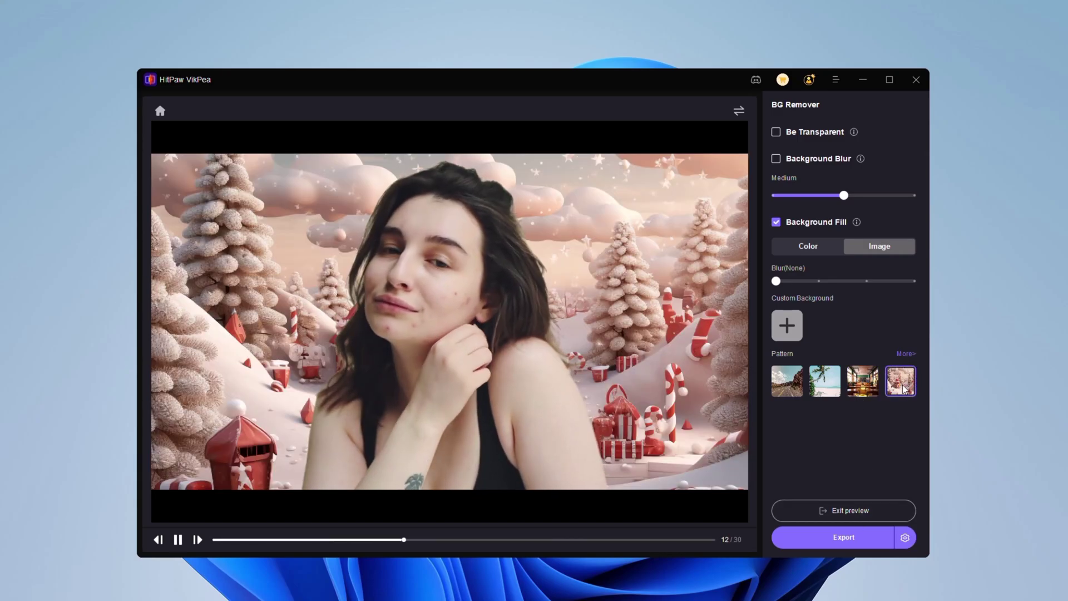
click(787, 381)
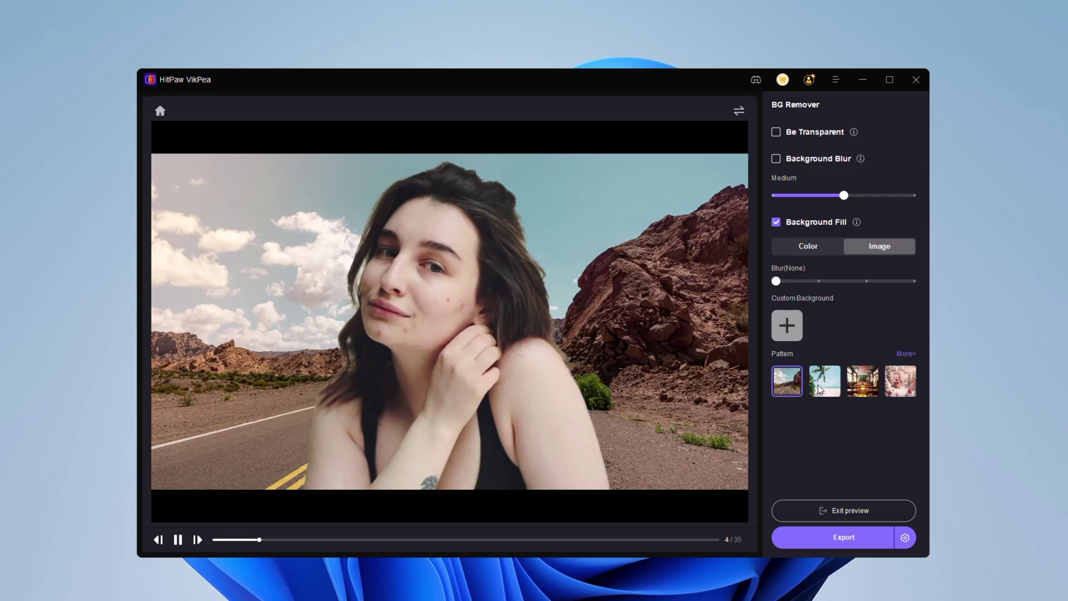
click(819, 388)
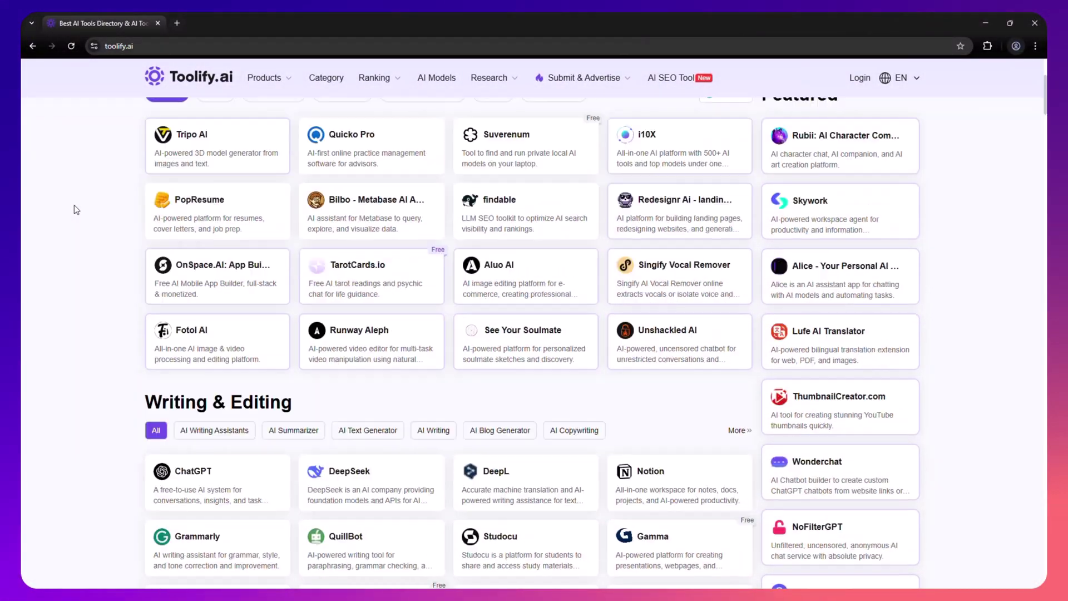
scroll(75, 208, down, 3)
scroll(74, 209, down, 2)
scroll(75, 209, down, 4)
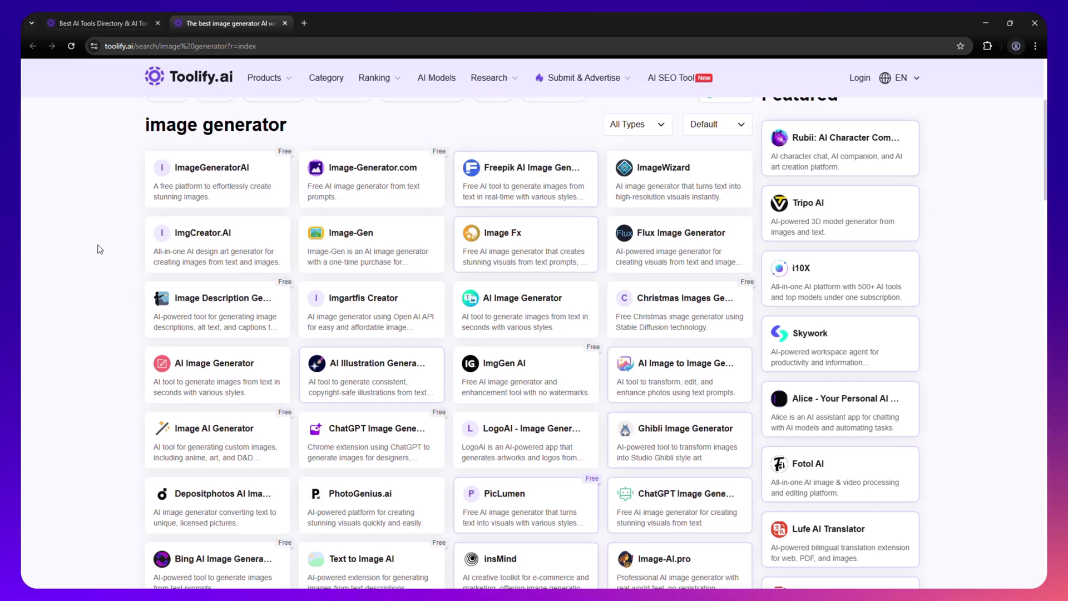
scroll(98, 248, down, 5)
scroll(98, 249, down, 5)
scroll(98, 249, down, 5)
scroll(98, 249, down, 4)
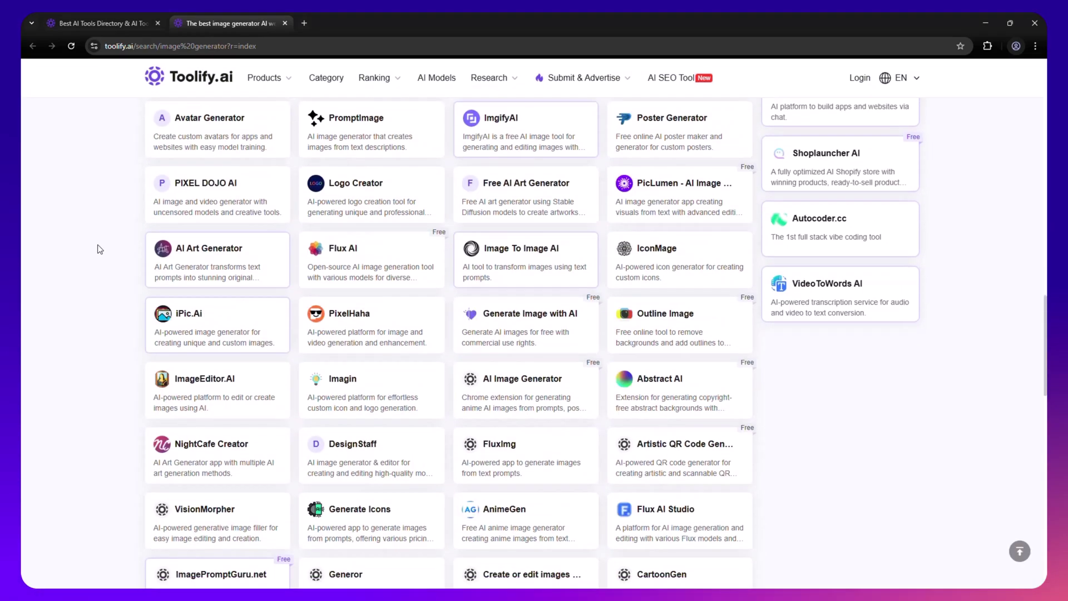
scroll(98, 249, down, 5)
scroll(98, 249, down, 3)
scroll(98, 249, down, 6)
scroll(98, 249, down, 6)
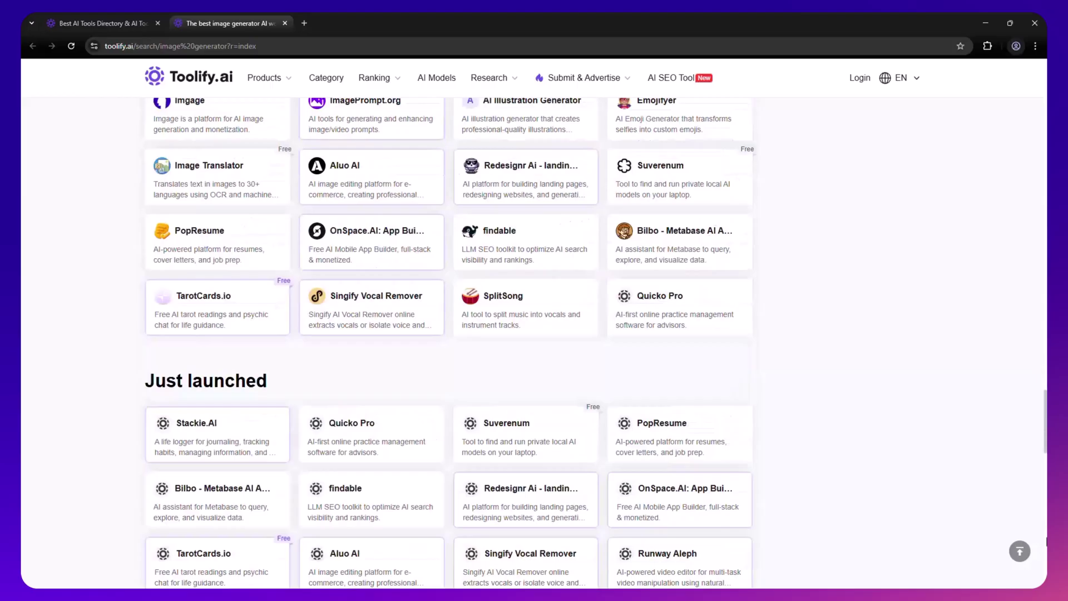
scroll(98, 249, down, 2)
scroll(98, 249, down, 6)
scroll(97, 249, down, 6)
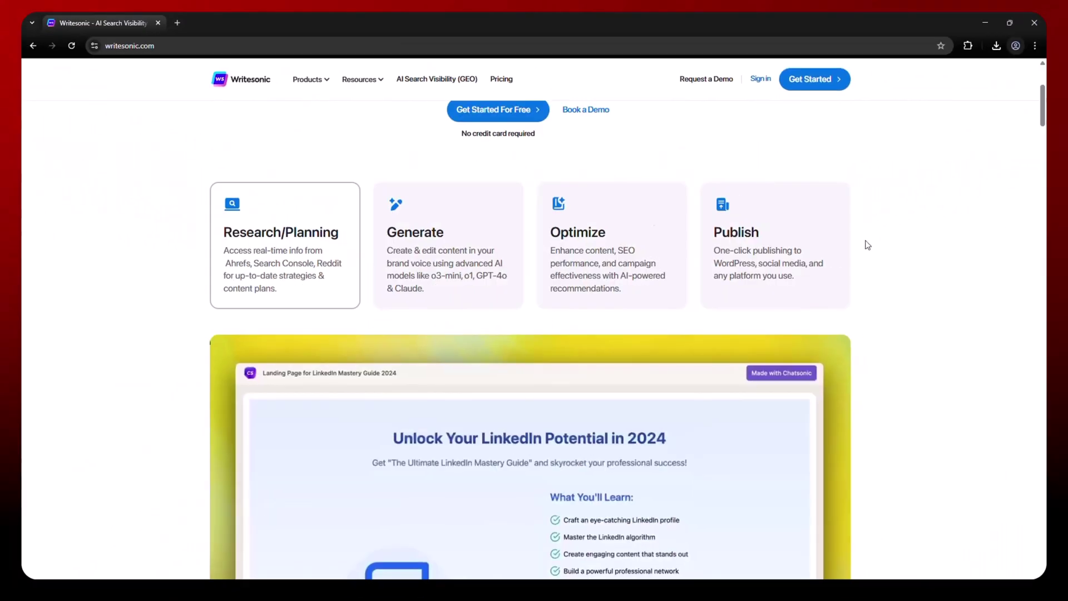
scroll(885, 239, down, 4)
scroll(887, 237, down, 3)
scroll(886, 237, down, 3)
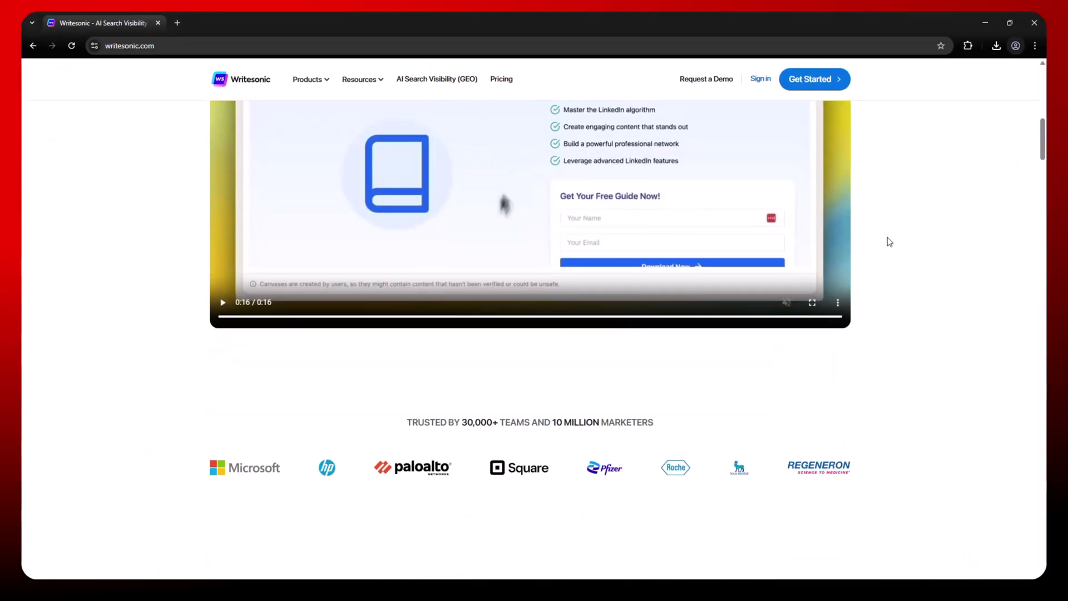
scroll(887, 237, down, 5)
scroll(963, 231, down, 2)
scroll(963, 231, down, 4)
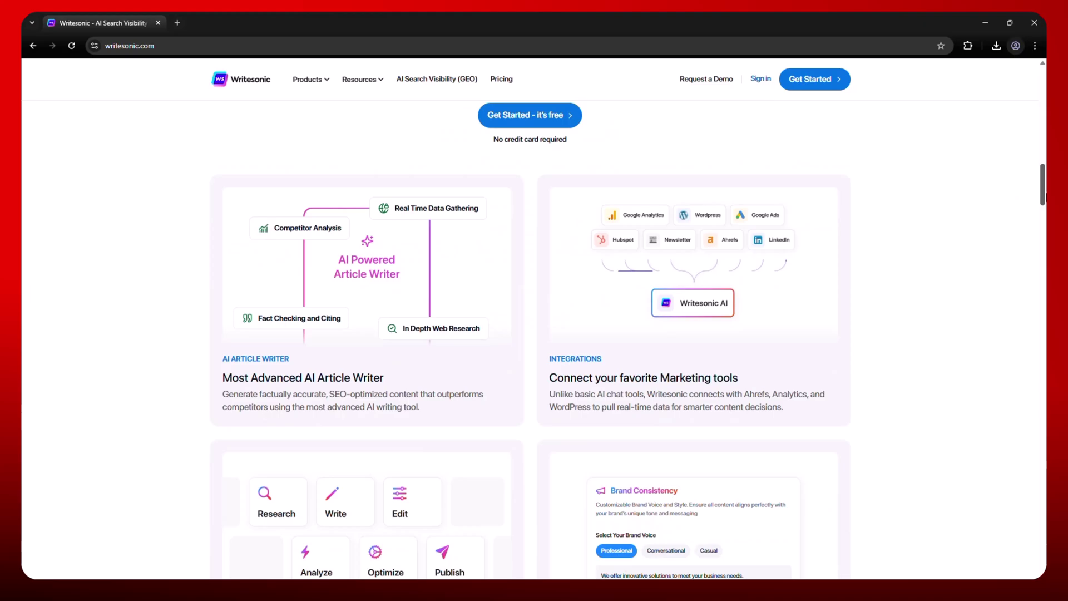
scroll(963, 231, down, 3)
scroll(964, 231, down, 4)
scroll(963, 231, down, 4)
scroll(963, 231, down, 5)
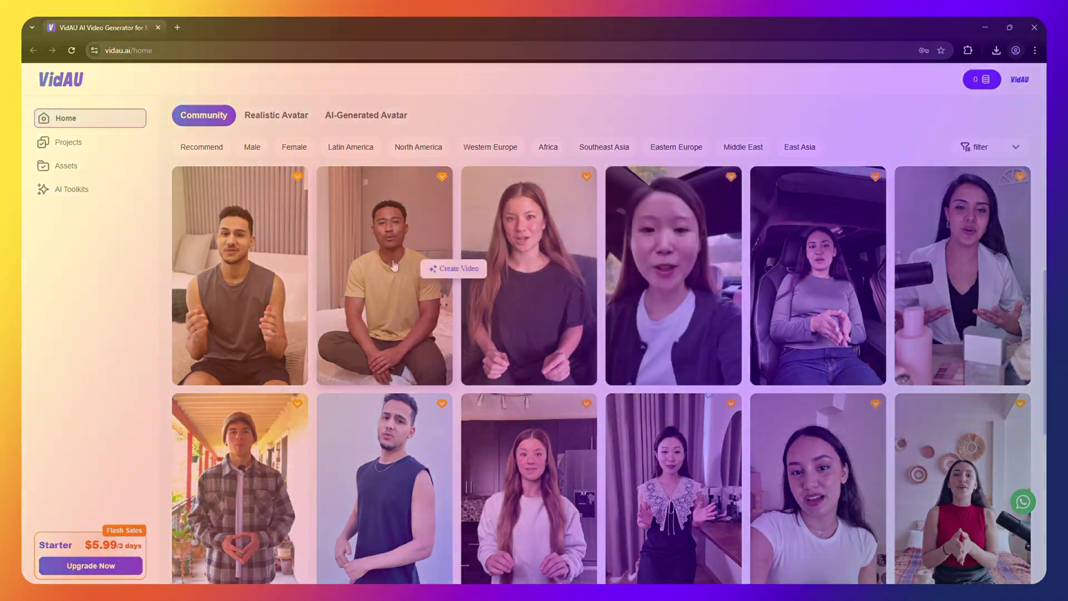
scroll(594, 312, down, 3)
scroll(594, 312, down, 5)
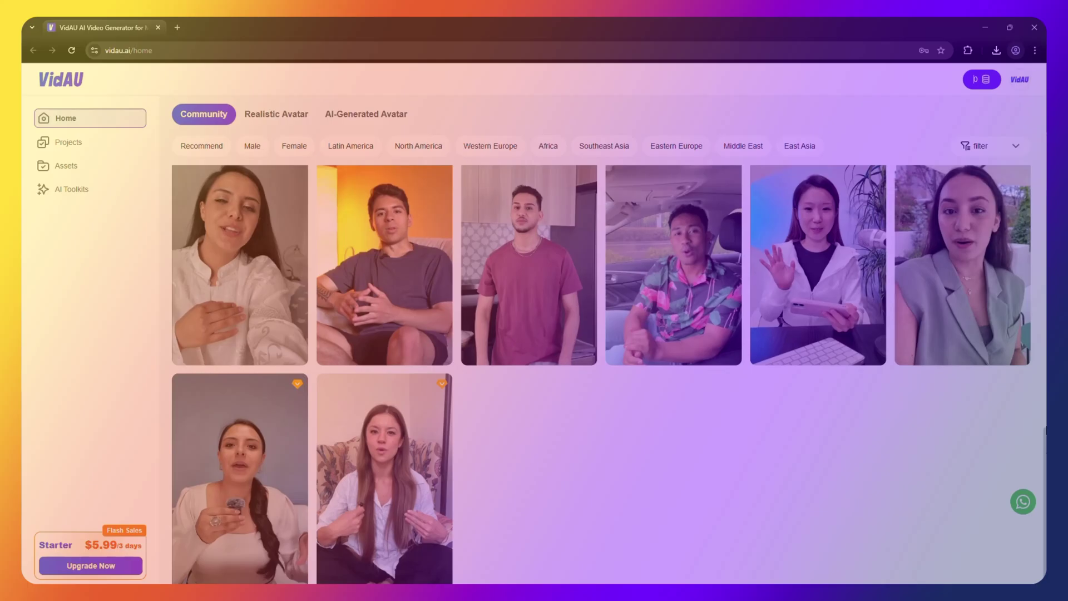
scroll(594, 313, down, 5)
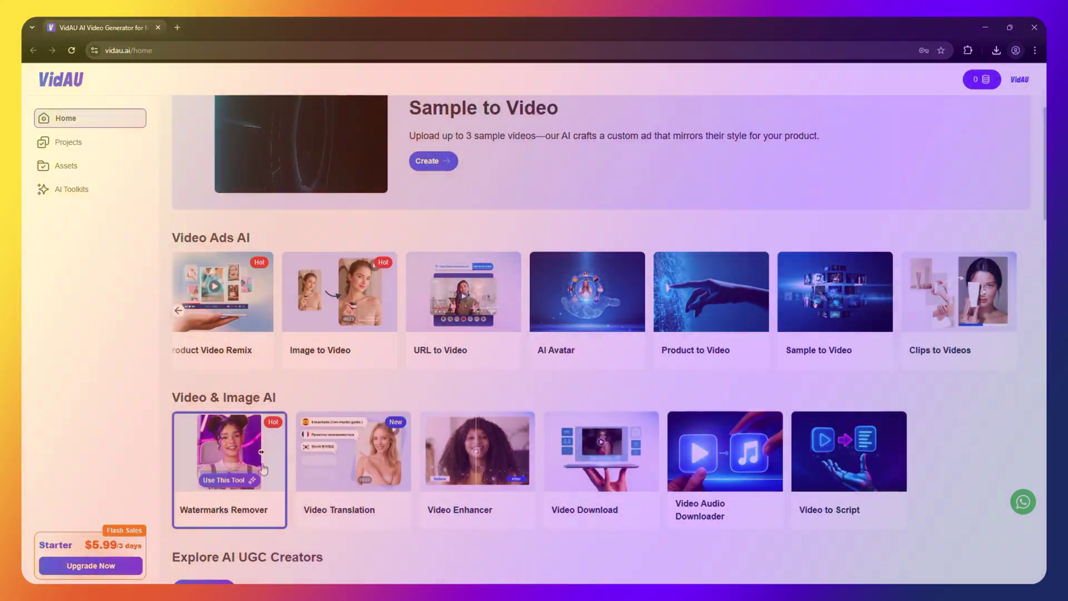
scroll(263, 468, down, 3)
Switch the UGC creators gallery from Realistic Avatar to AI-Generated Avatar
click(276, 376)
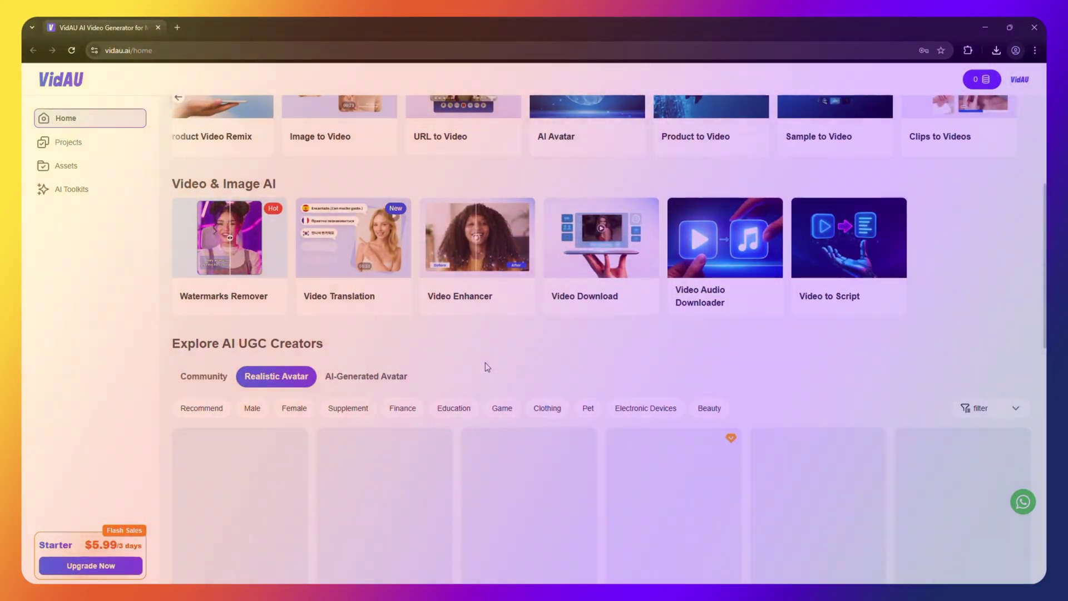
scroll(485, 363, down, 2)
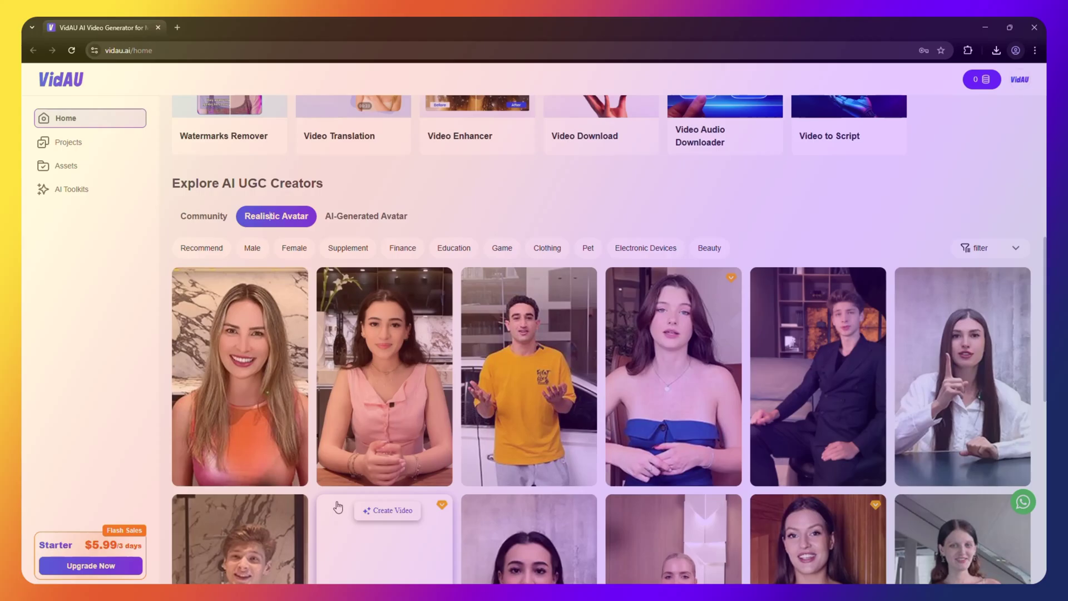
scroll(338, 500, down, 3)
scroll(376, 335, up, 5)
click(372, 268)
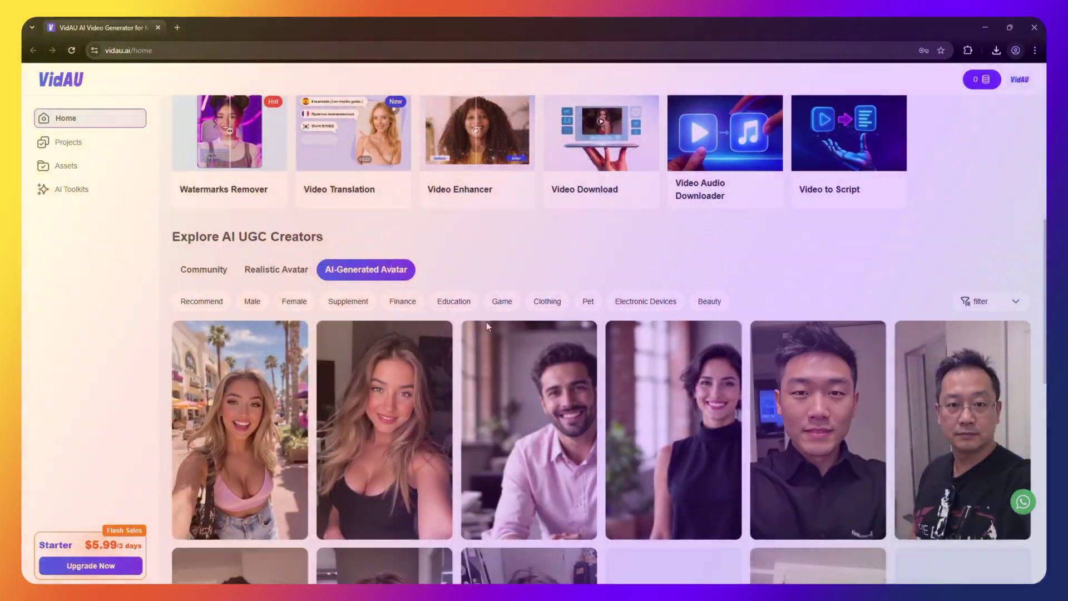
scroll(486, 321, down, 3)
scroll(461, 387, down, 3)
scroll(461, 386, down, 3)
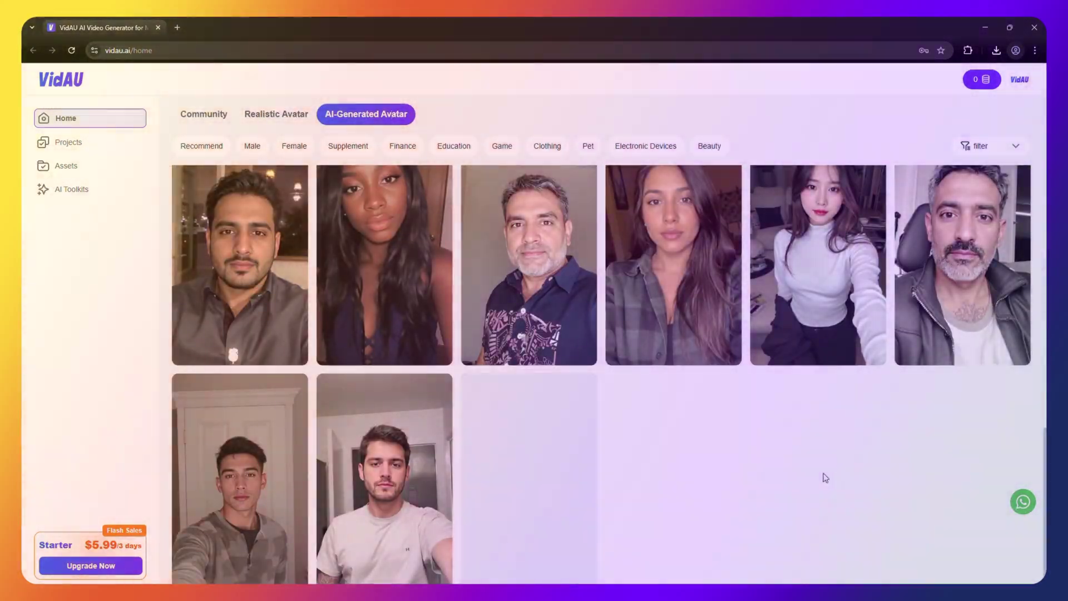
scroll(824, 477, up, 5)
scroll(825, 477, up, 5)
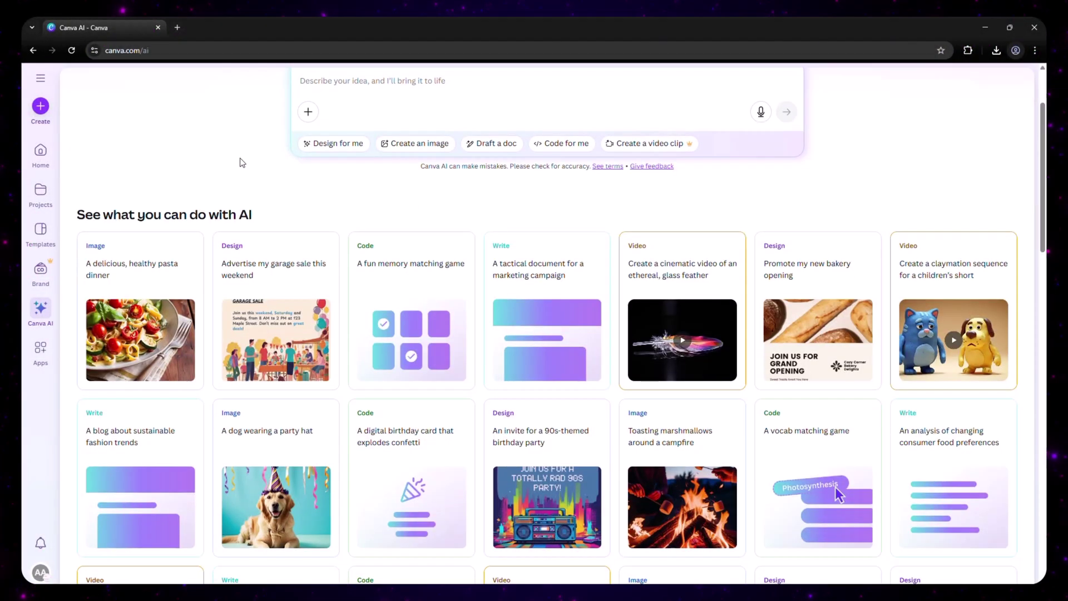
scroll(240, 161, down, 3)
scroll(240, 162, down, 3)
scroll(240, 161, down, 3)
scroll(240, 161, down, 3)
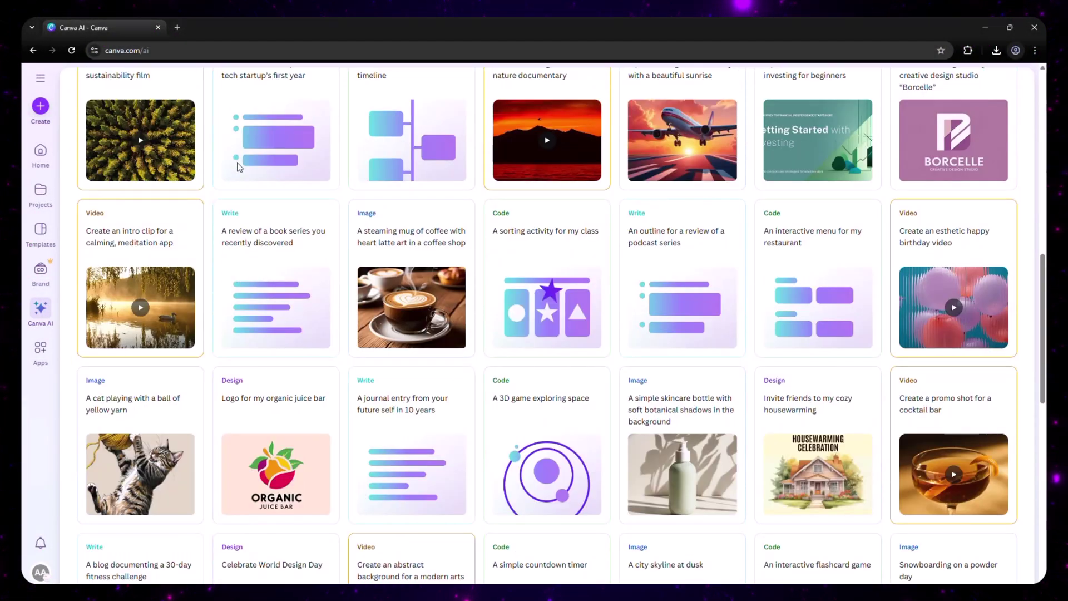
scroll(240, 166, down, 4)
scroll(239, 166, down, 3)
scroll(238, 166, down, 3)
scroll(466, 224, down, 3)
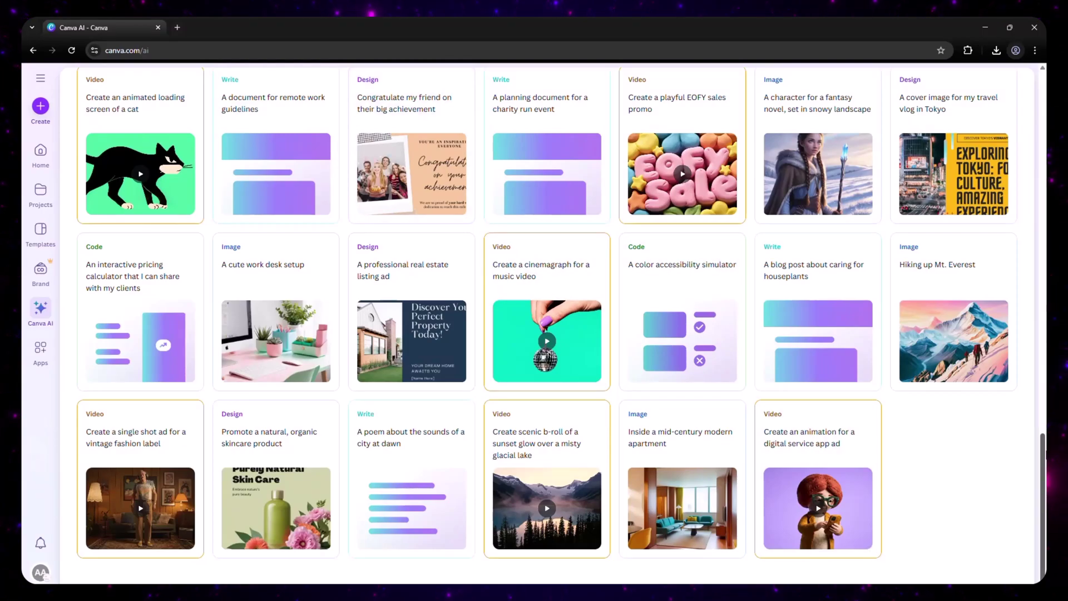
scroll(535, 334, up, 2)
scroll(534, 334, up, 2)
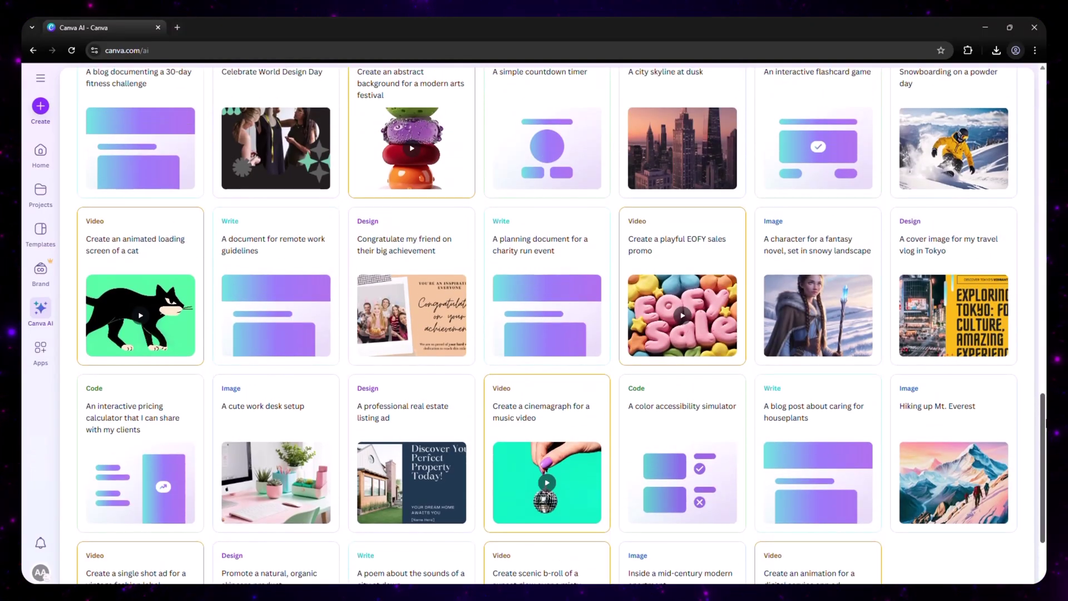
scroll(535, 334, up, 3)
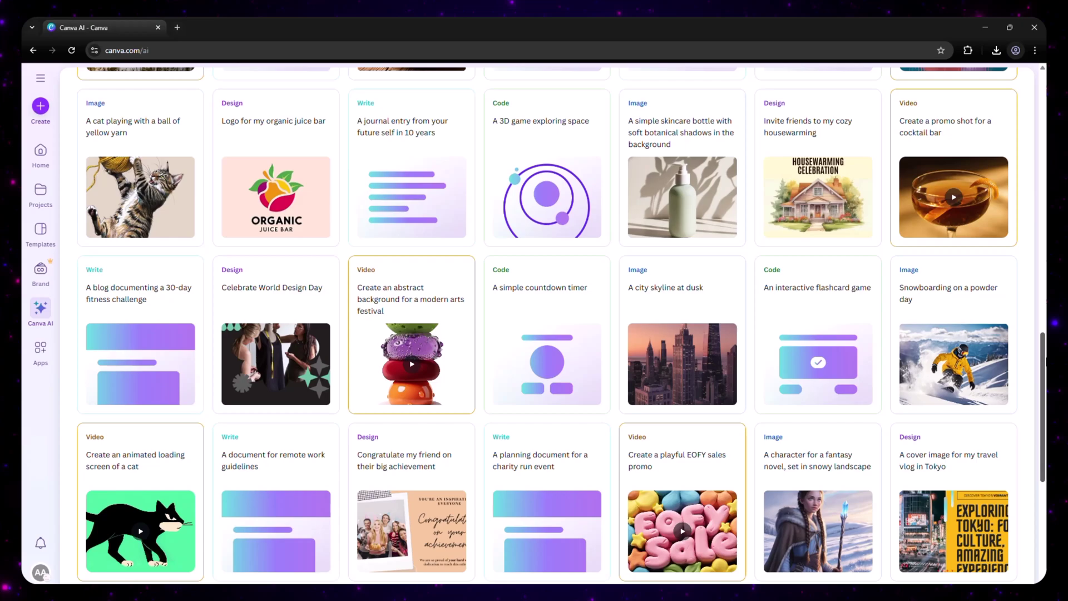
scroll(534, 334, up, 3)
scroll(535, 334, up, 2)
scroll(534, 334, up, 2)
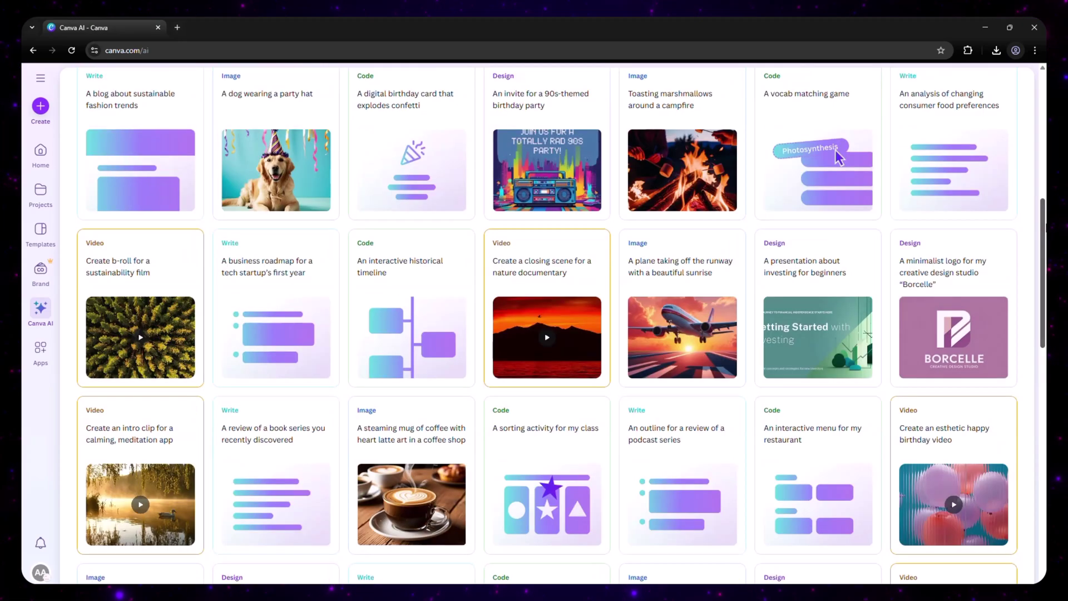
scroll(534, 334, up, 2)
scroll(838, 330, up, 1)
scroll(839, 330, up, 3)
scroll(839, 329, up, 3)
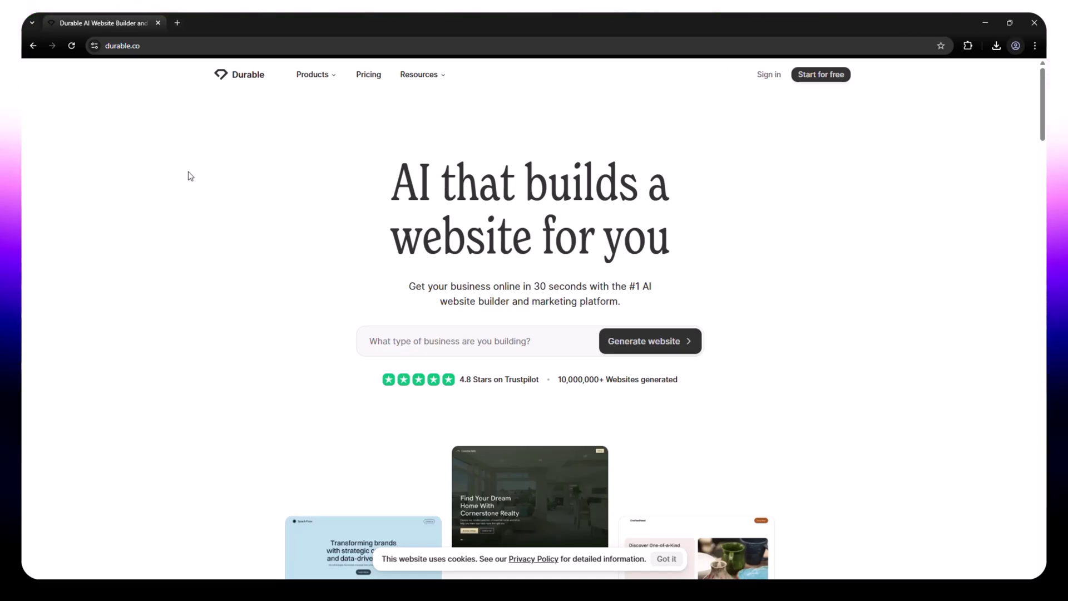
scroll(351, 263, down, 2)
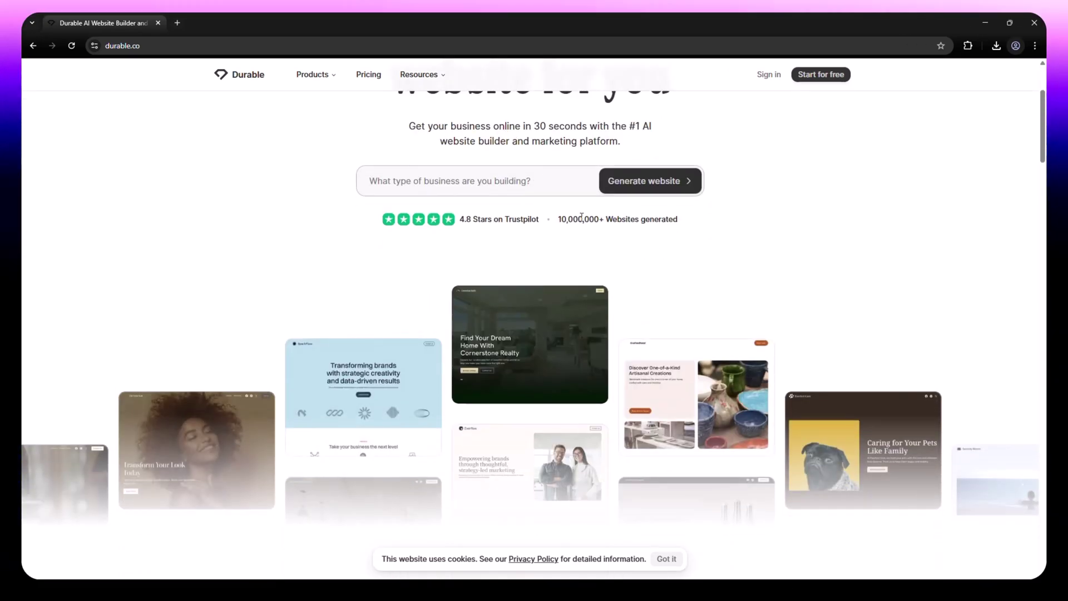
scroll(651, 200, down, 2)
scroll(668, 201, down, 4)
scroll(669, 204, down, 3)
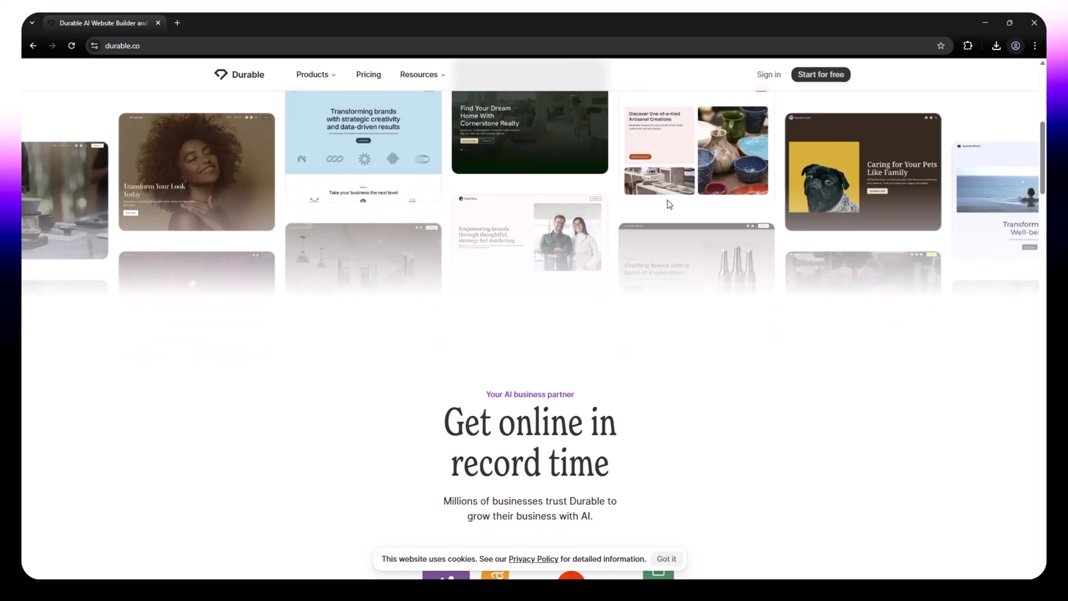
scroll(709, 183, down, 3)
scroll(711, 227, down, 3)
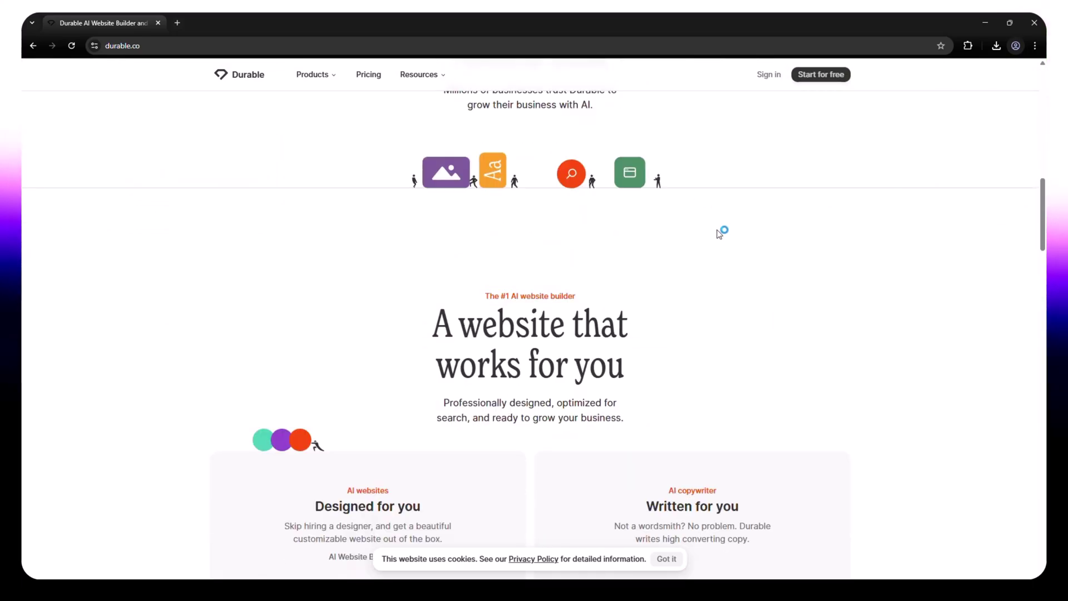
scroll(720, 241, down, 3)
scroll(720, 240, down, 4)
scroll(834, 251, down, 3)
scroll(876, 266, down, 3)
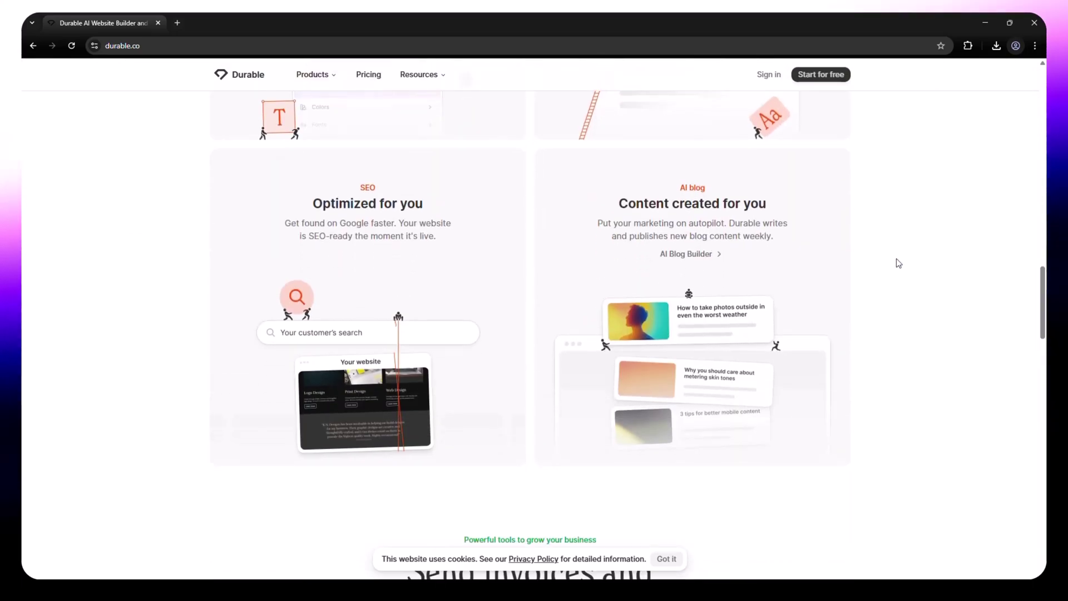
scroll(666, 231, down, 4)
scroll(860, 267, down, 2)
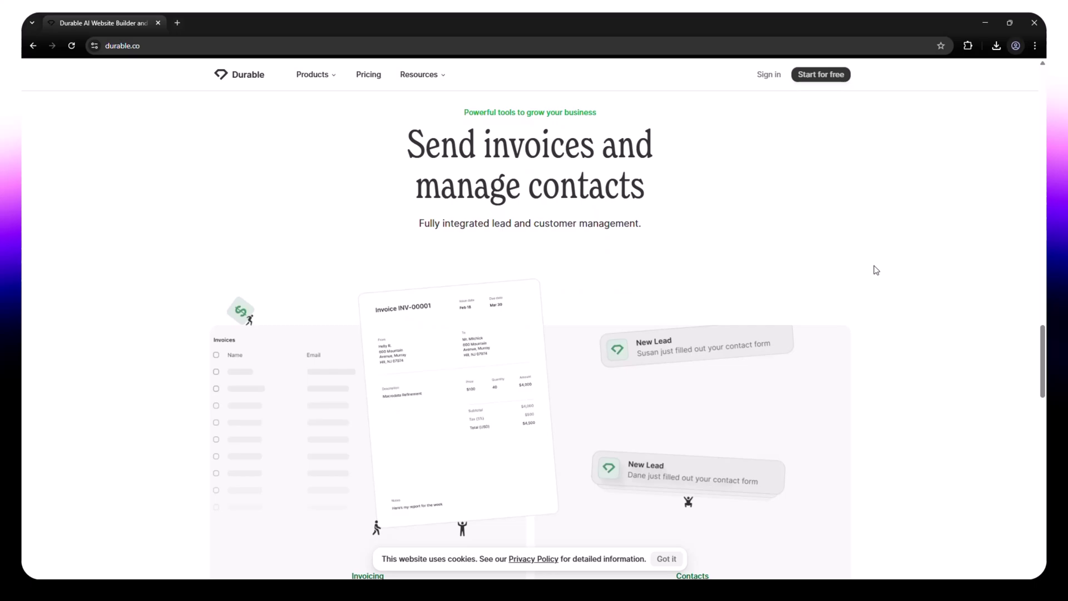
scroll(876, 276, down, 3)
scroll(1018, 359, down, 2)
scroll(773, 502, down, 3)
scroll(773, 502, down, 1)
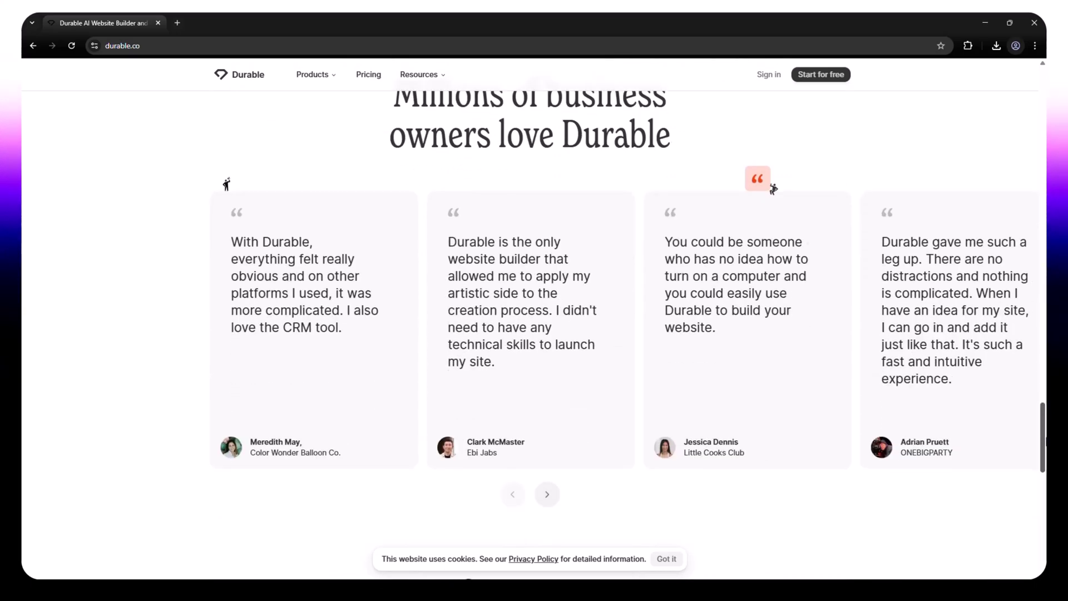
scroll(772, 502, down, 5)
scroll(773, 502, down, 2)
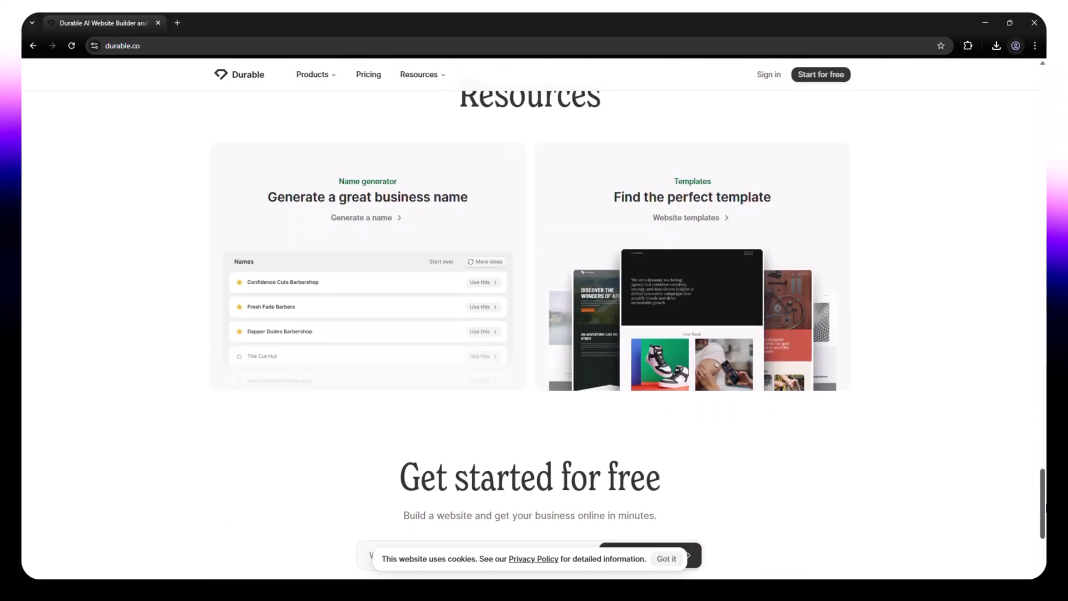
scroll(773, 503, down, 3)
scroll(773, 502, down, 3)
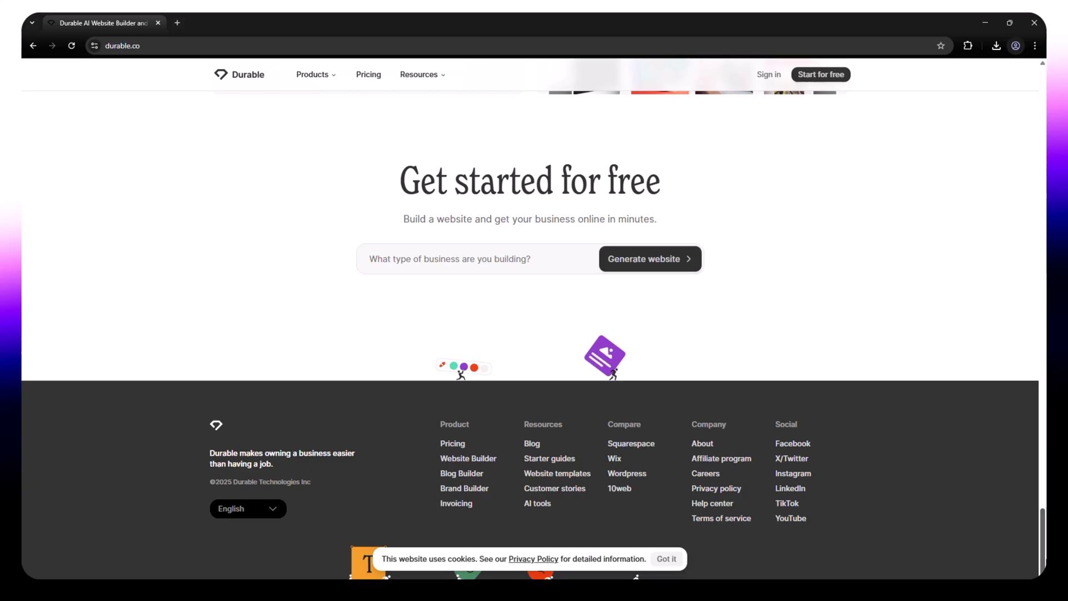
scroll(773, 333, up, 5)
scroll(773, 251, up, 3)
scroll(772, 156, up, 6)
scroll(773, 156, up, 1)
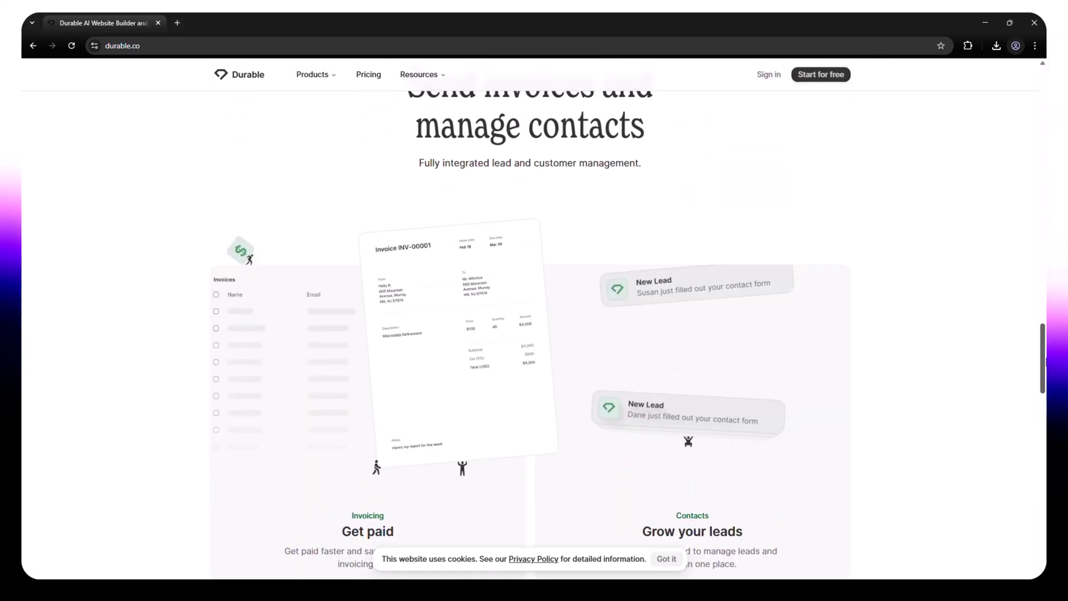